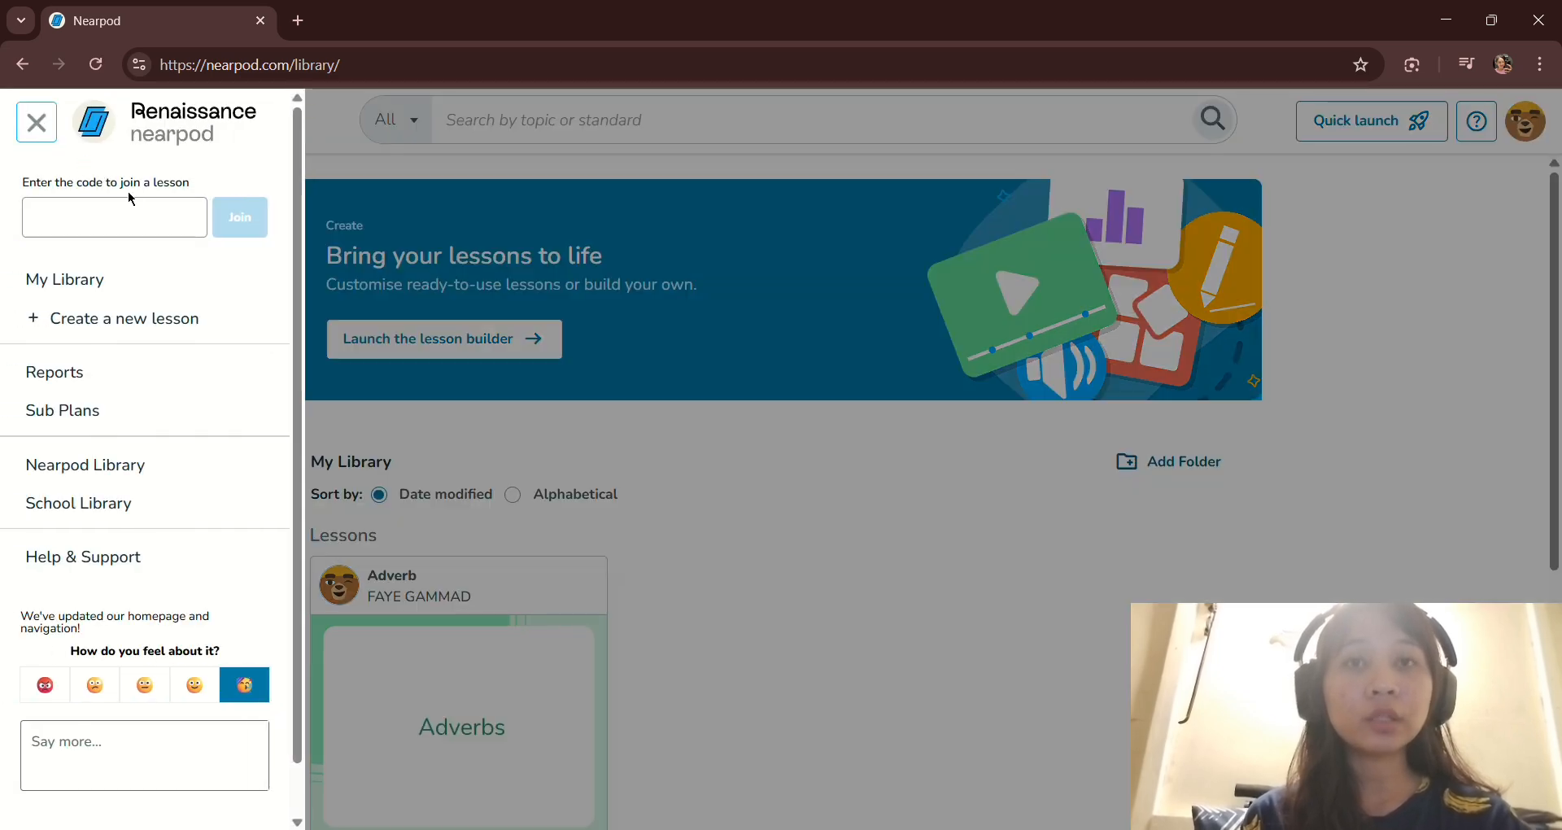
- Launch the lesson builder and create a new lesson from scratch
{"action": "left_click", "coordinate": [100, 234]}
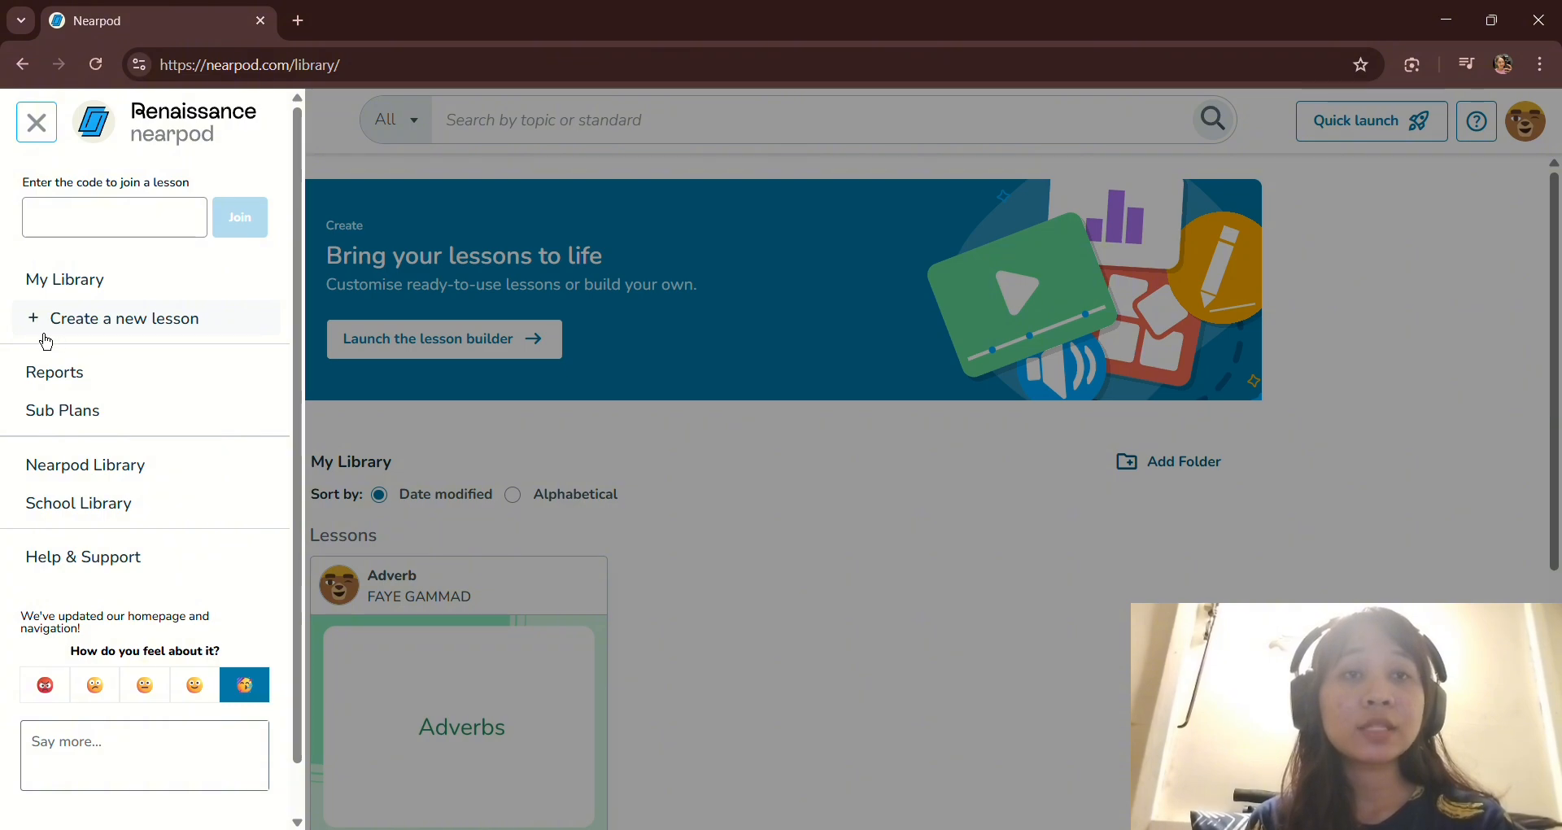
{"action": "left_click", "coordinate": [34, 140]}
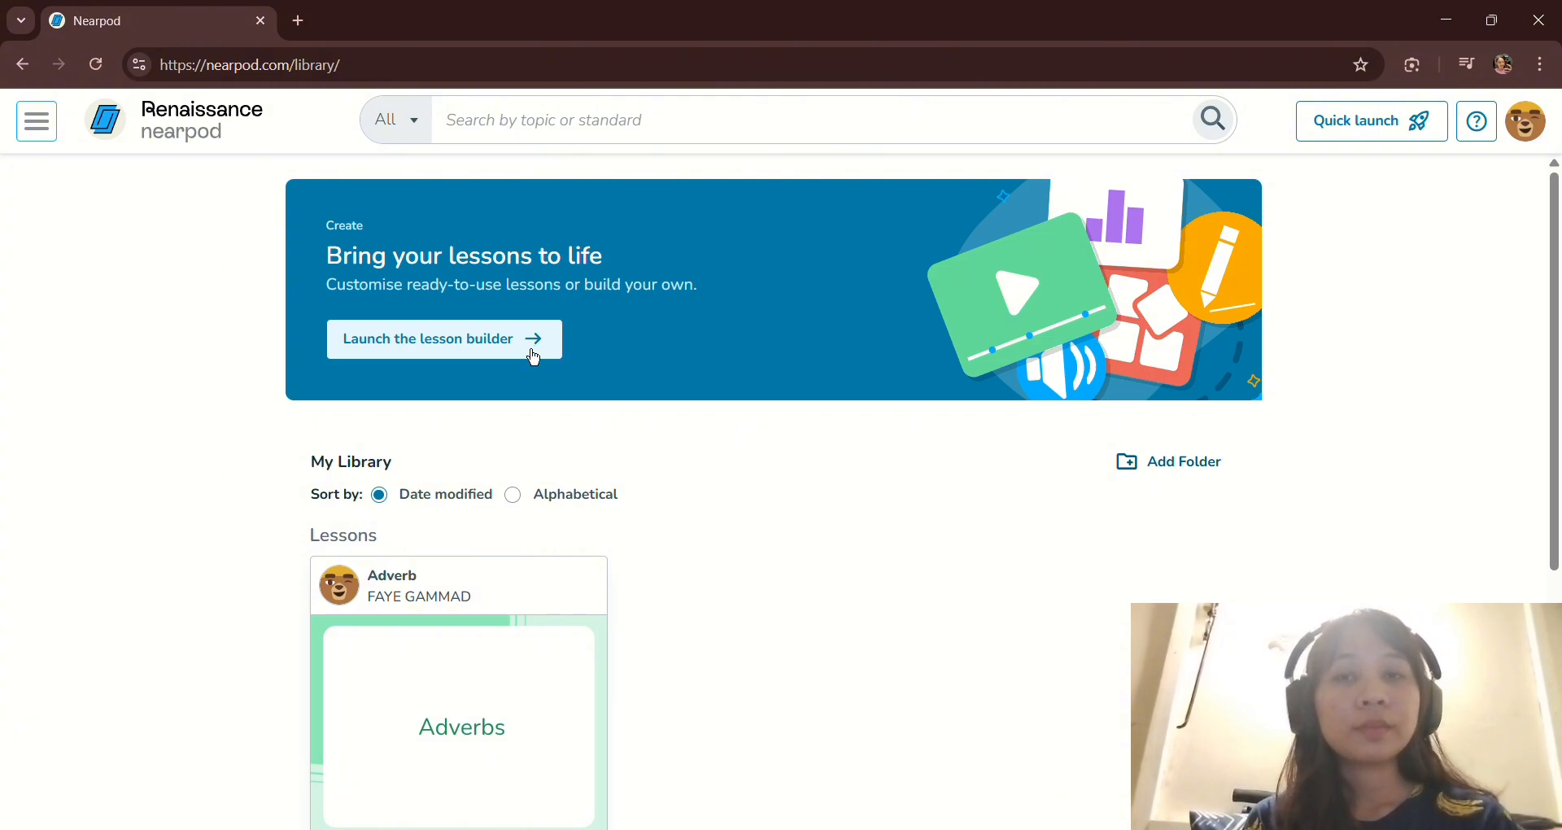
{"action": "left_click", "coordinate": [499, 351]}
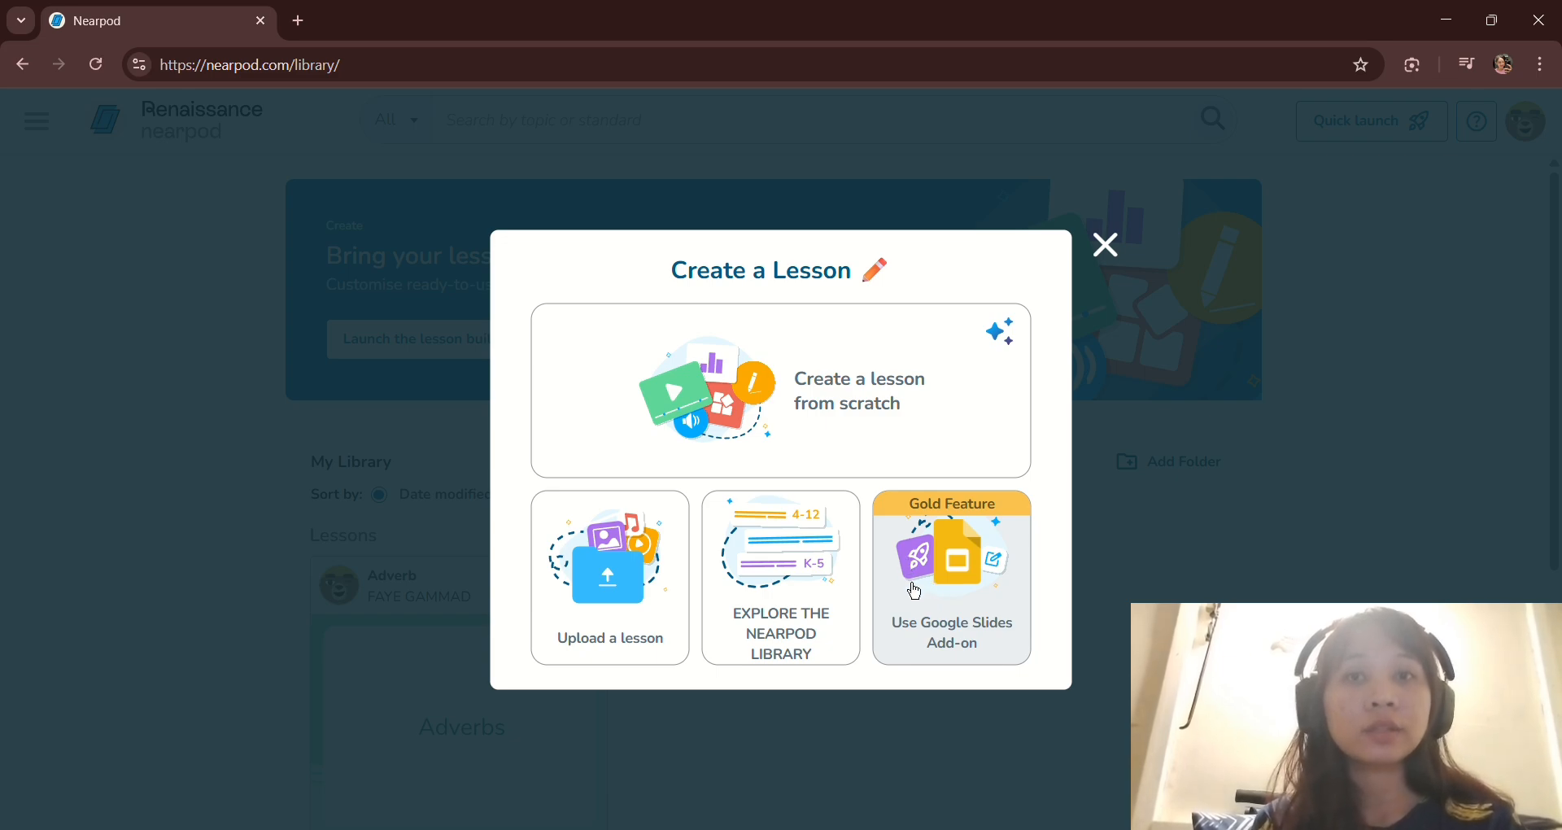
{"action": "left_click", "coordinate": [840, 451]}
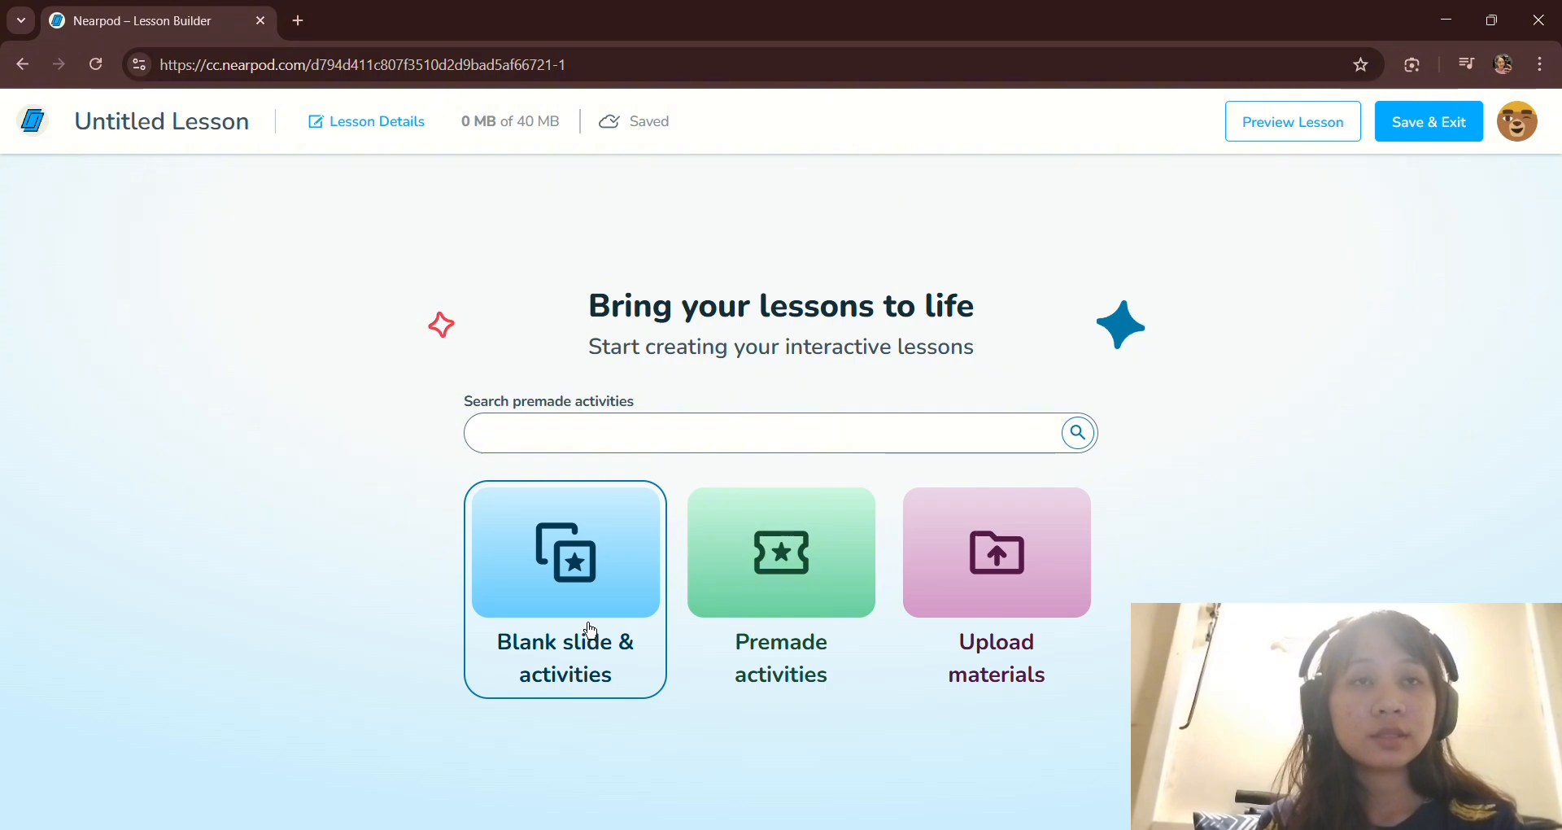
- Add a blank slide to the lesson and close the slide themes
{"action": "left_click", "coordinate": [559, 592]}
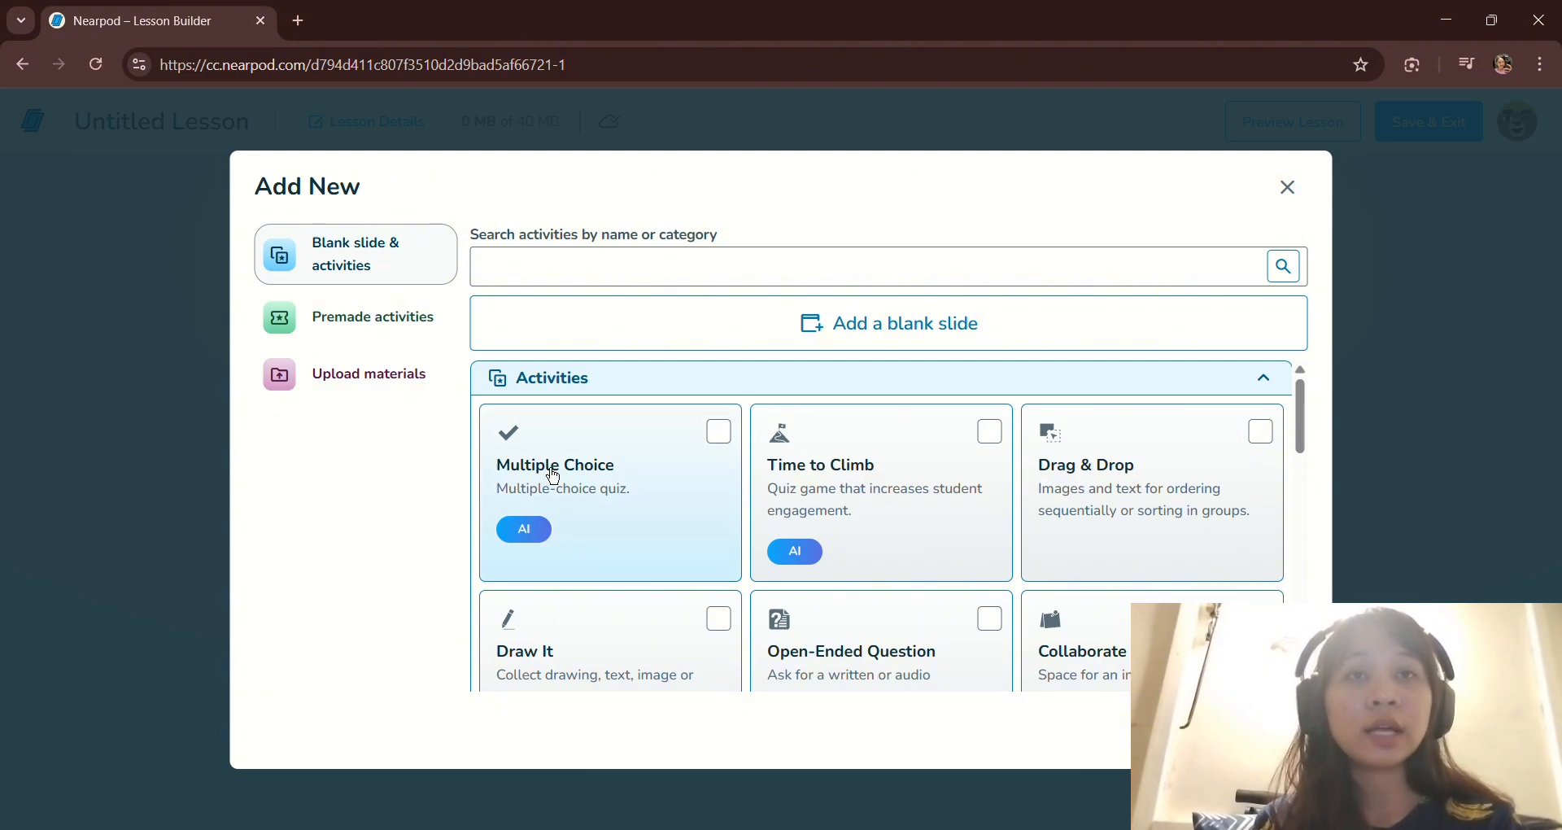
{"action": "scroll", "coordinate": [586, 488], "scroll_direction": "down", "scroll_amount": 1}
{"action": "scroll", "coordinate": [589, 490], "scroll_direction": "up", "scroll_amount": 1}
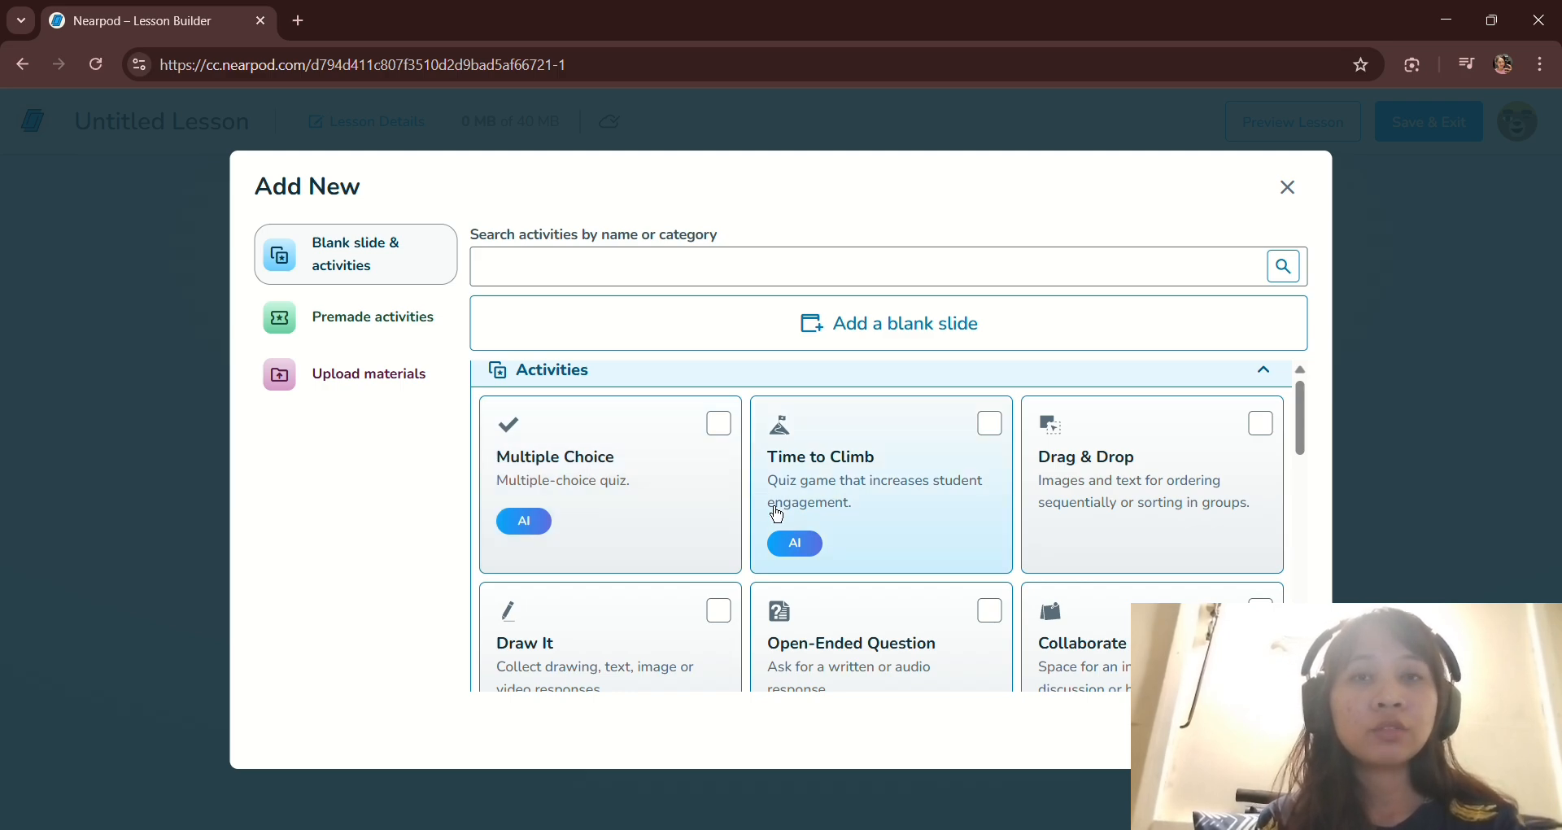
{"action": "scroll", "coordinate": [800, 506], "scroll_direction": "down", "scroll_amount": 2}
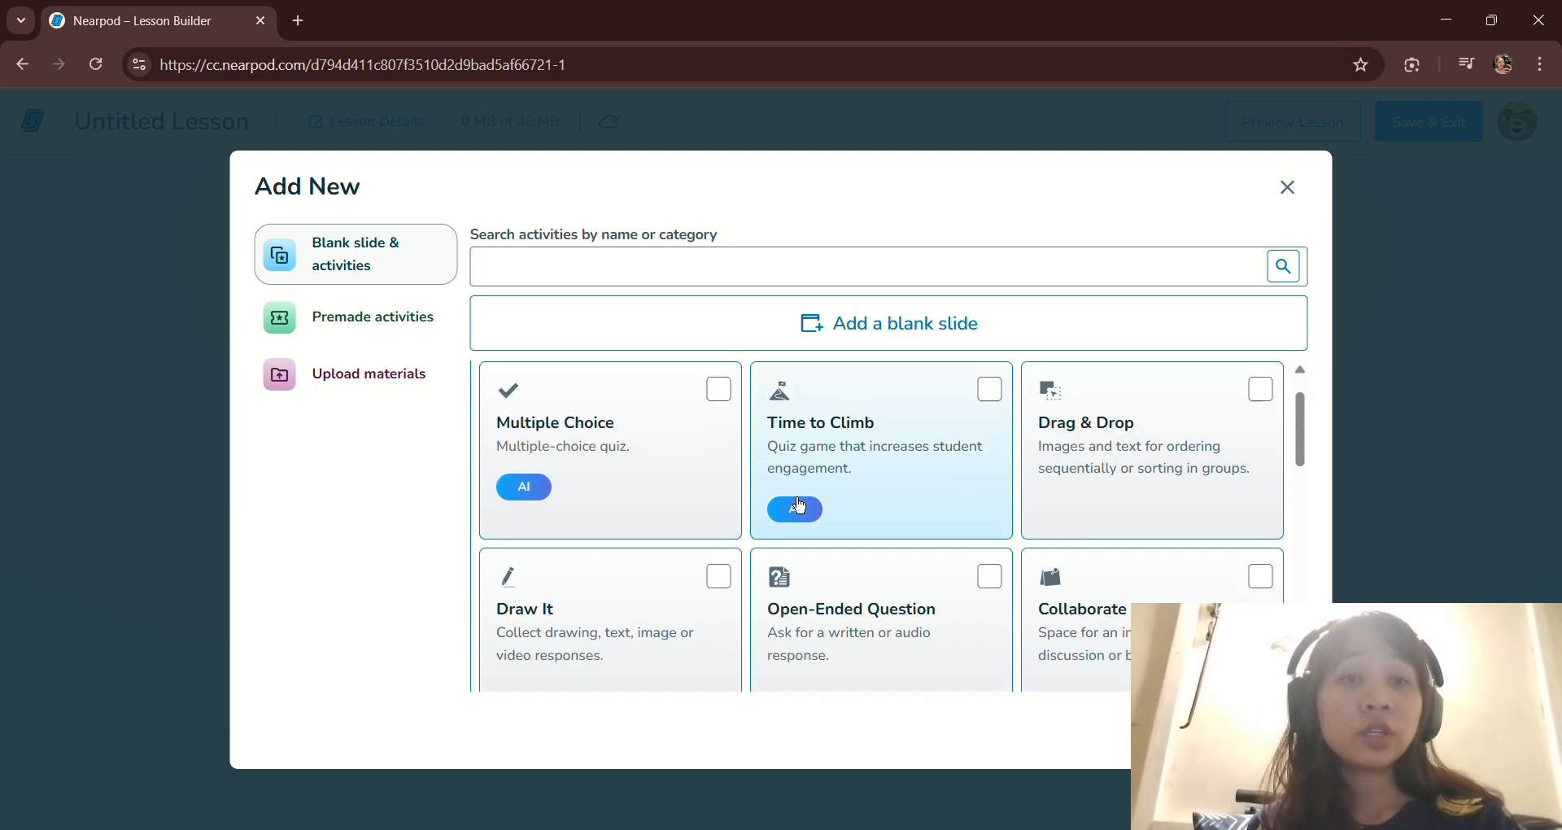
{"action": "scroll", "coordinate": [800, 506], "scroll_direction": "down", "scroll_amount": 3}
{"action": "scroll", "coordinate": [800, 506], "scroll_direction": "up", "scroll_amount": 3}
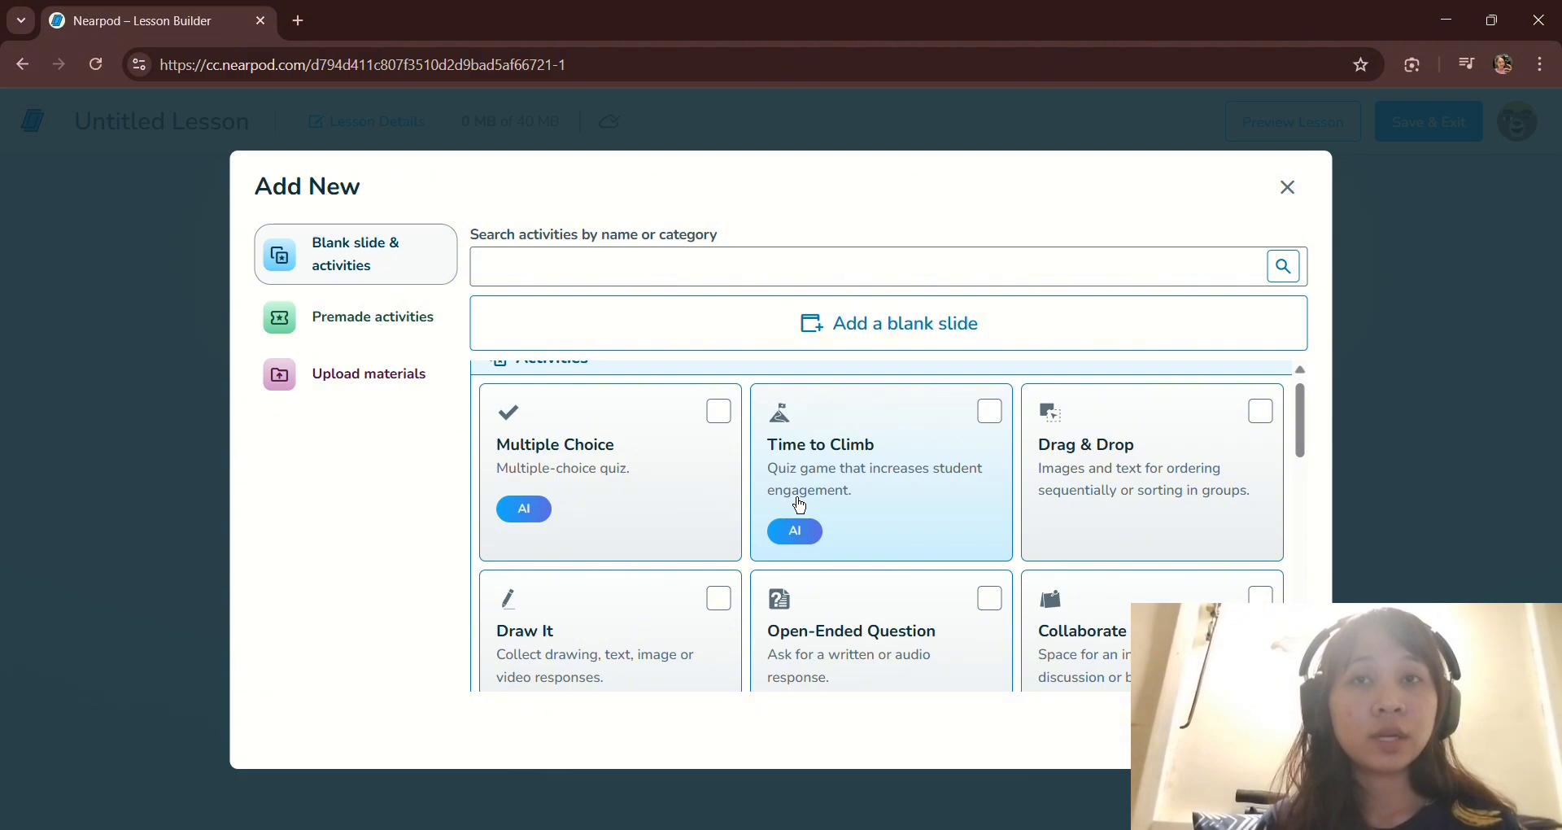
{"action": "scroll", "coordinate": [800, 506], "scroll_direction": "up", "scroll_amount": 1}
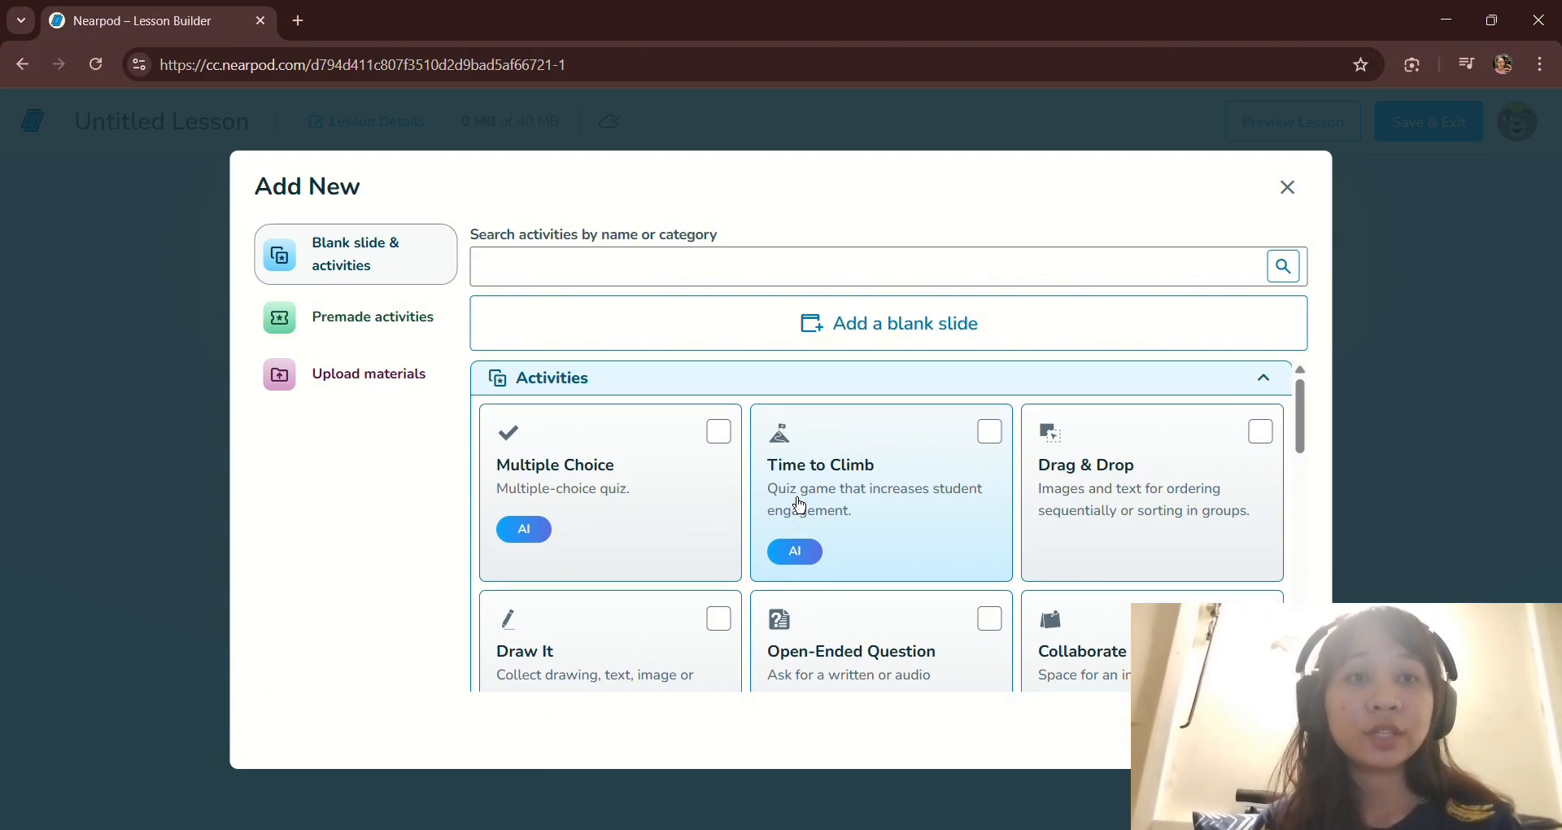
{"action": "left_click", "coordinate": [585, 326]}
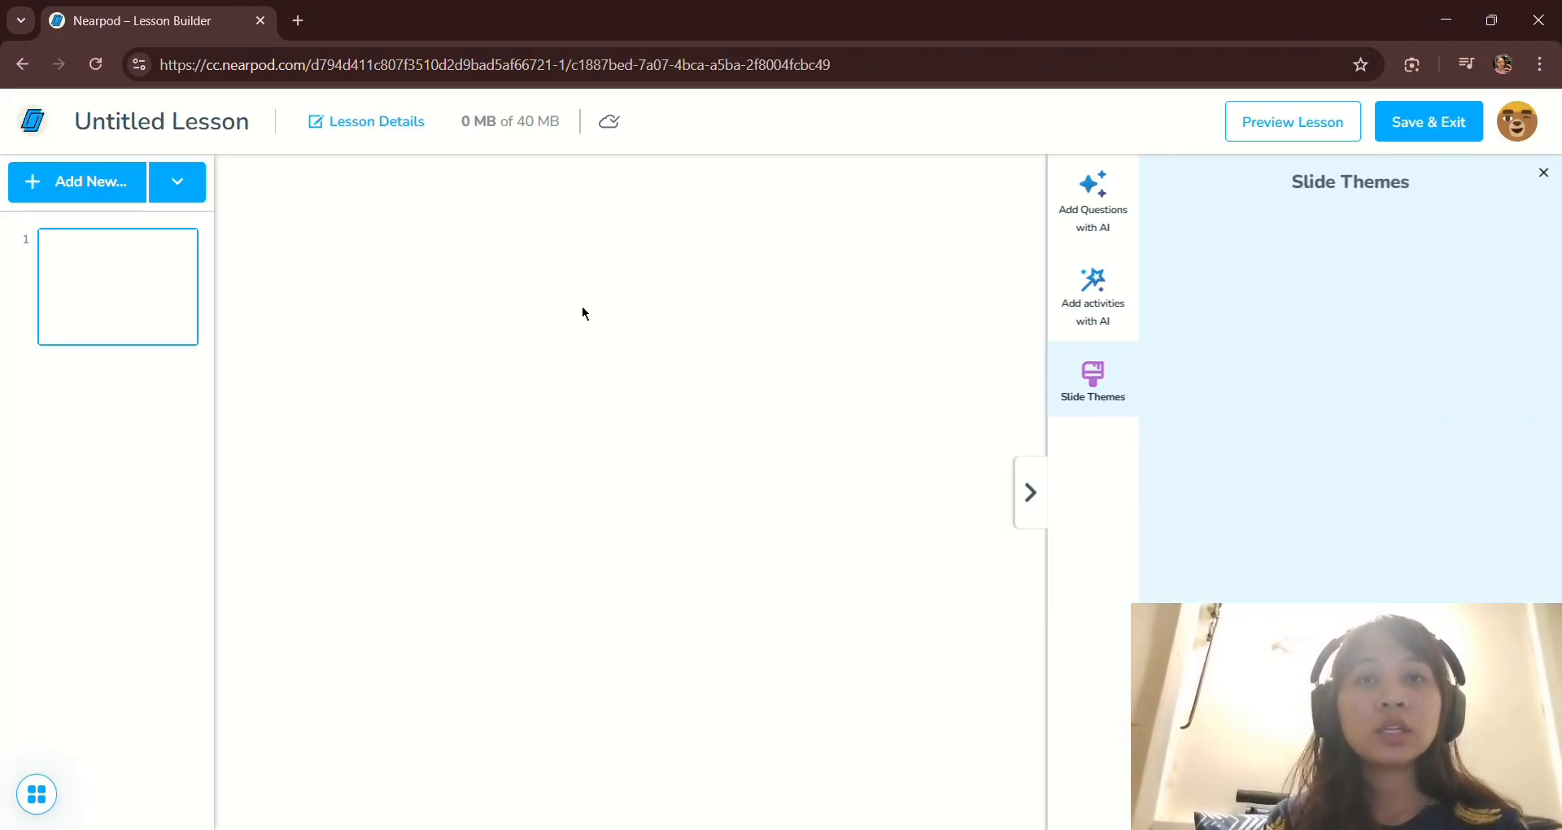
{"action": "left_click", "coordinate": [1245, 495]}
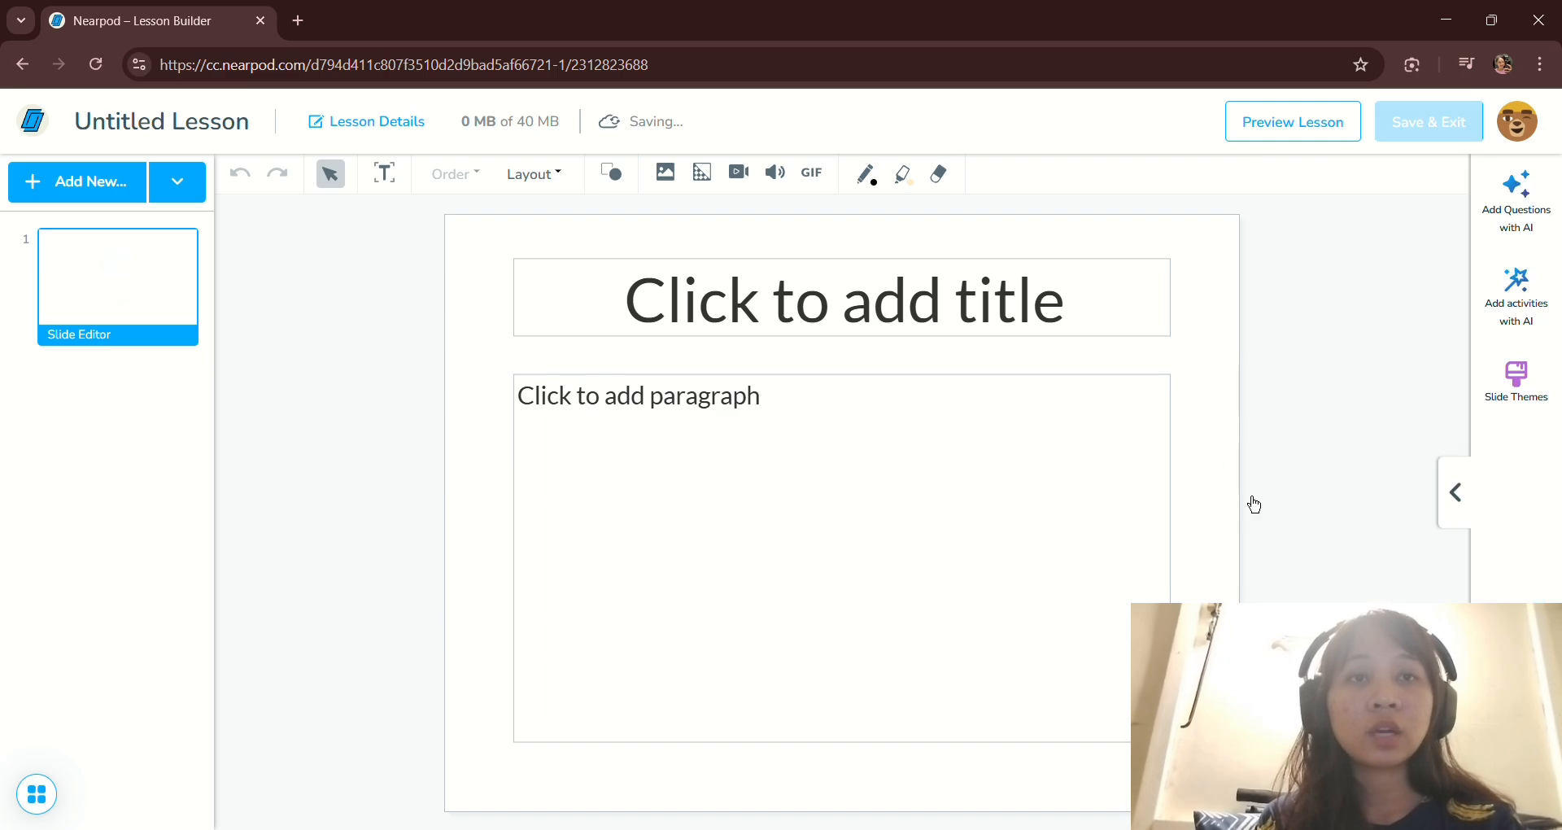
- Enter "hi" as the title of the blank slide
{"action": "left_click", "coordinate": [793, 329]}
{"action": "type", "text": "hi"}
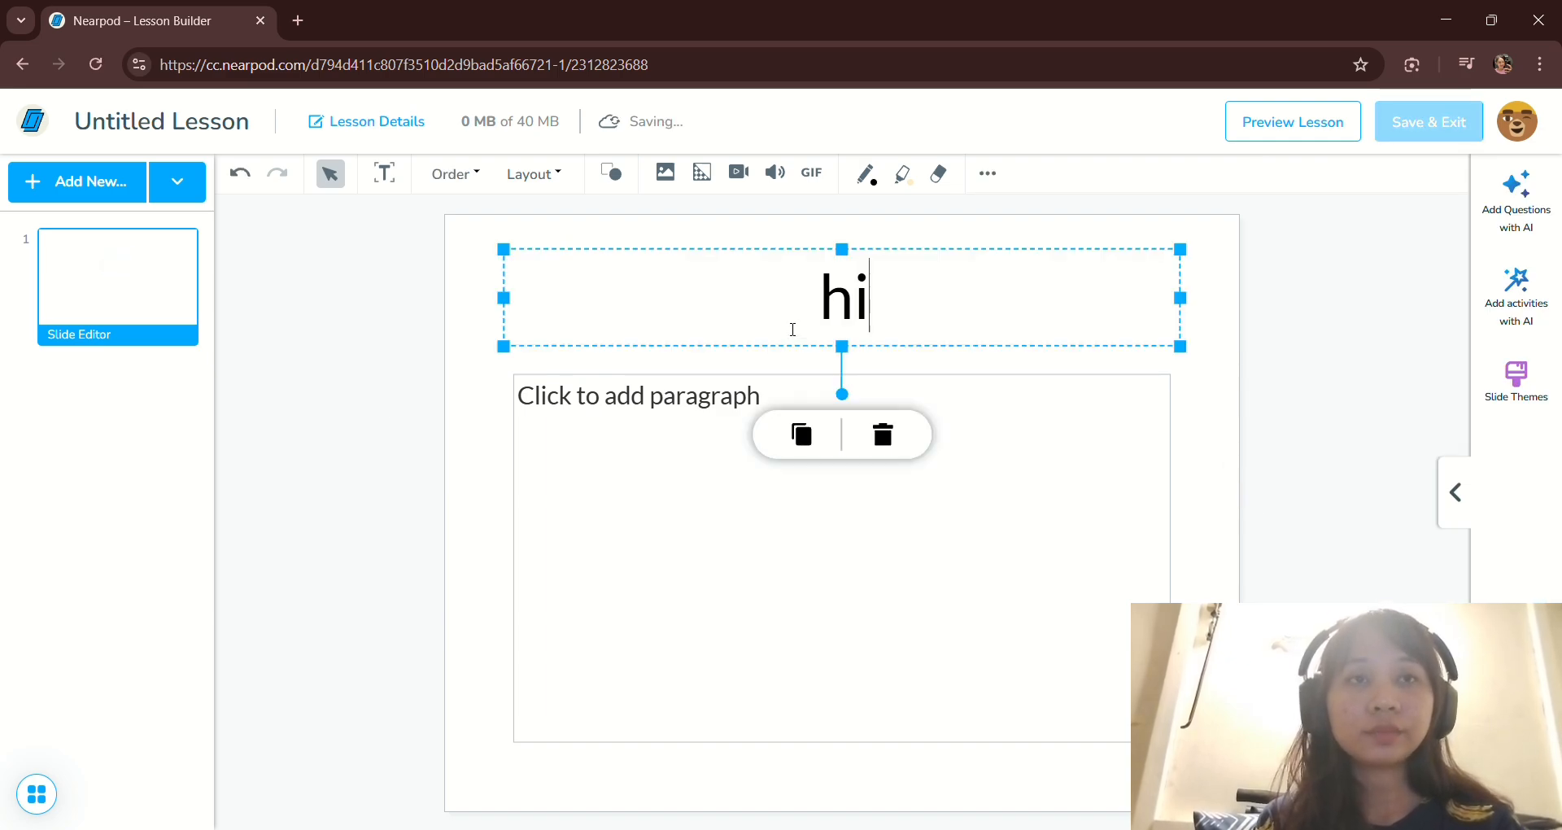
{"action": "left_click", "coordinate": [1195, 509]}
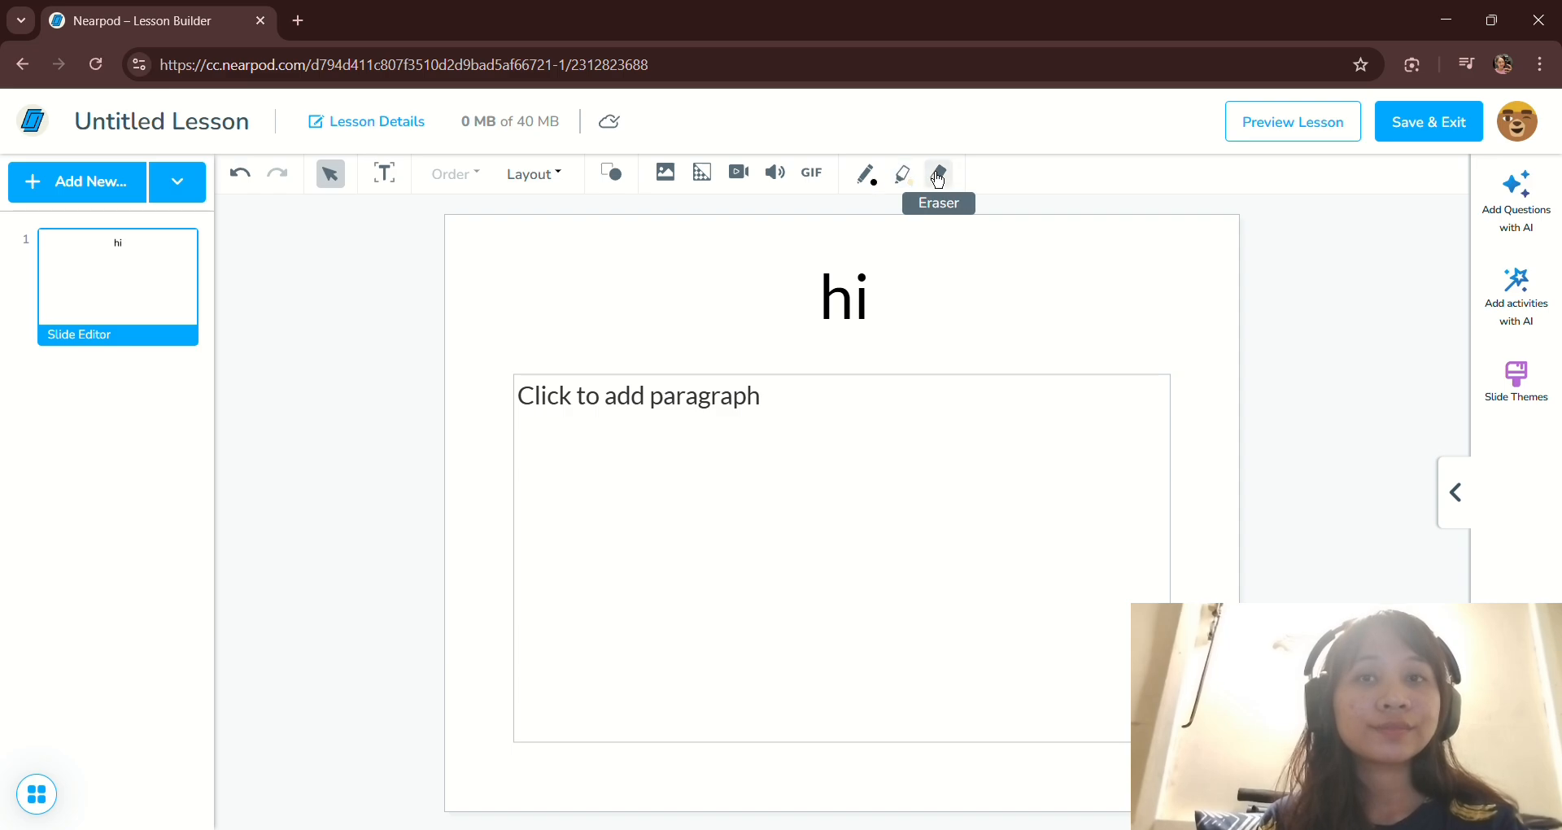
- View the AI question and activity generators, and apply the Ruby theme to the slide
{"action": "left_click", "coordinate": [1553, 213]}
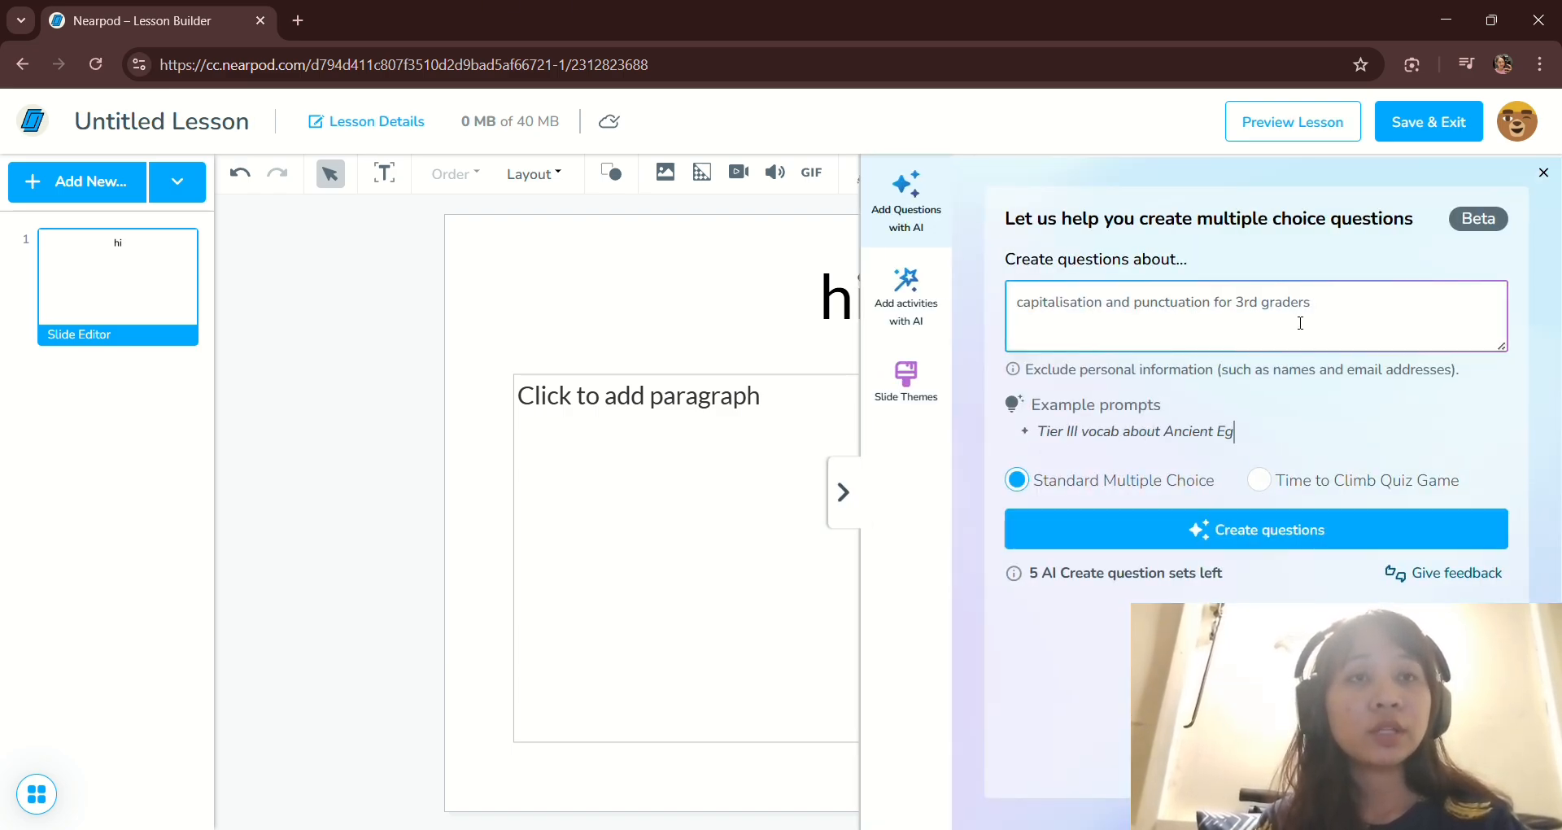
{"action": "left_click", "coordinate": [942, 314]}
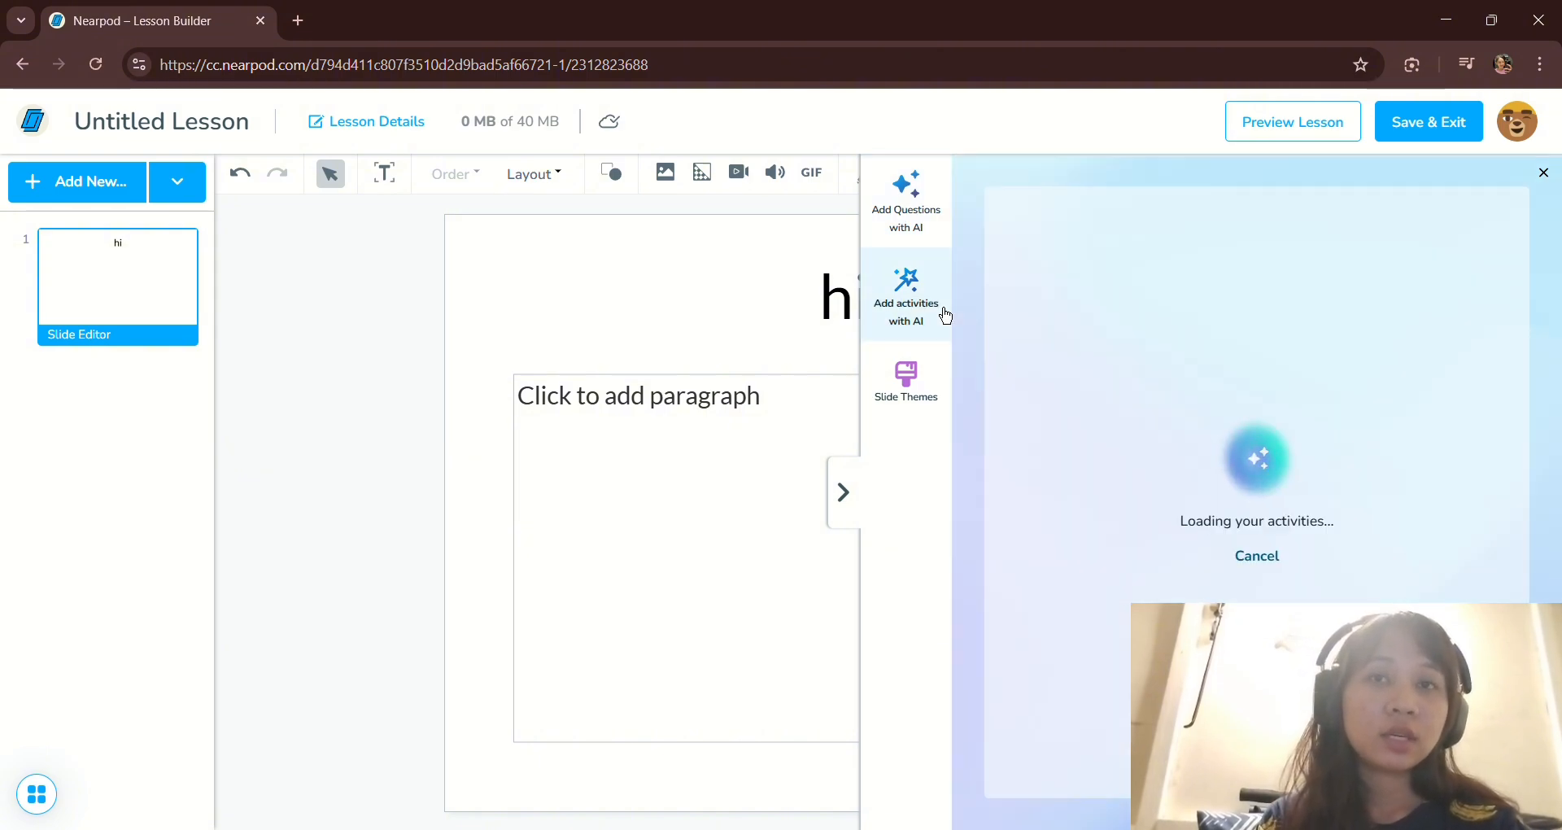
{"action": "left_click", "coordinate": [923, 388]}
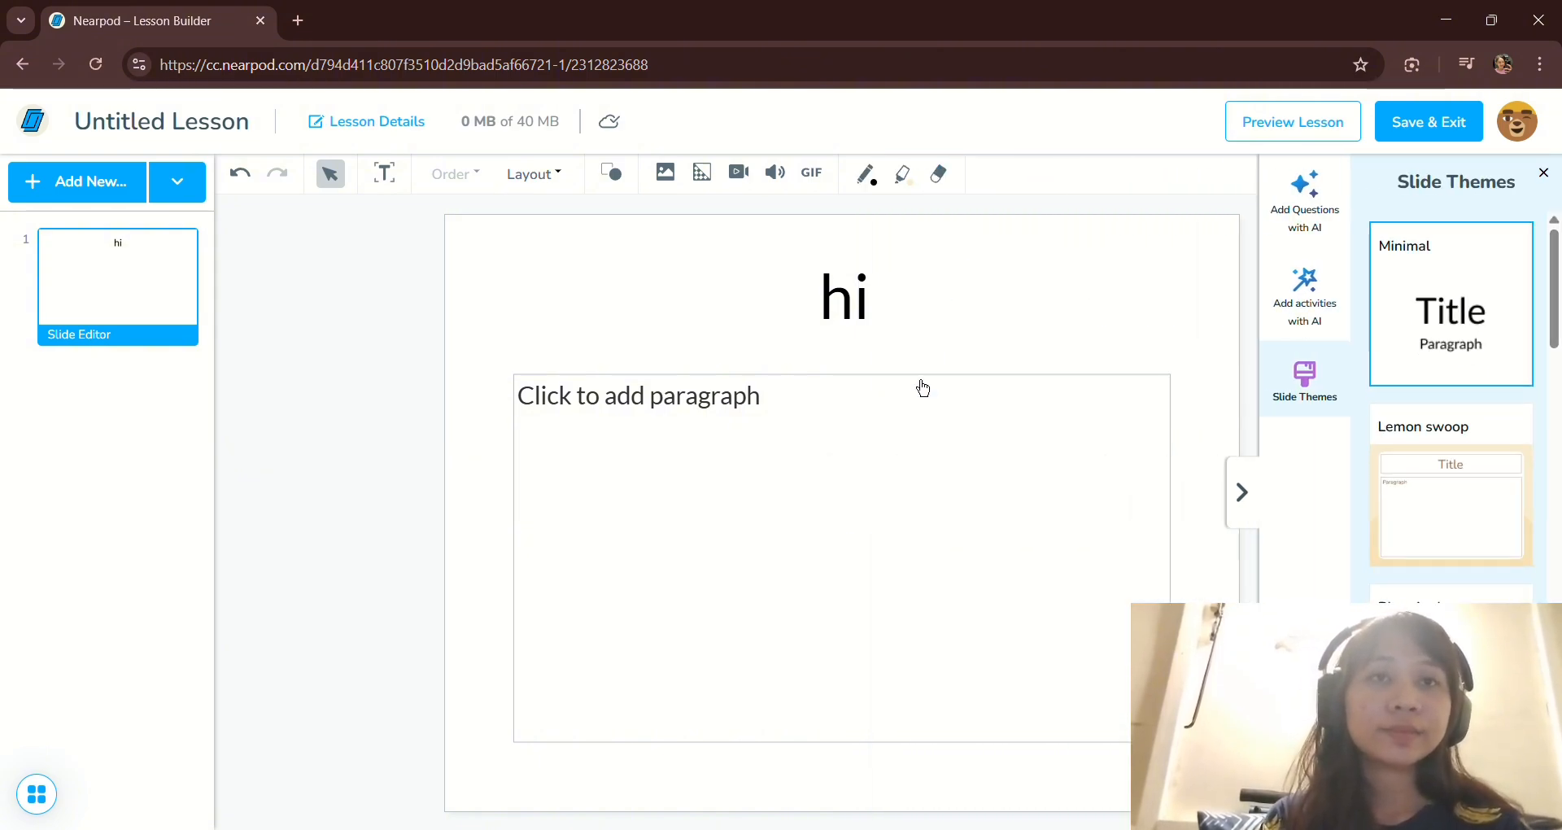
{"action": "scroll", "coordinate": [1451, 407], "scroll_direction": "down", "scroll_amount": 9}
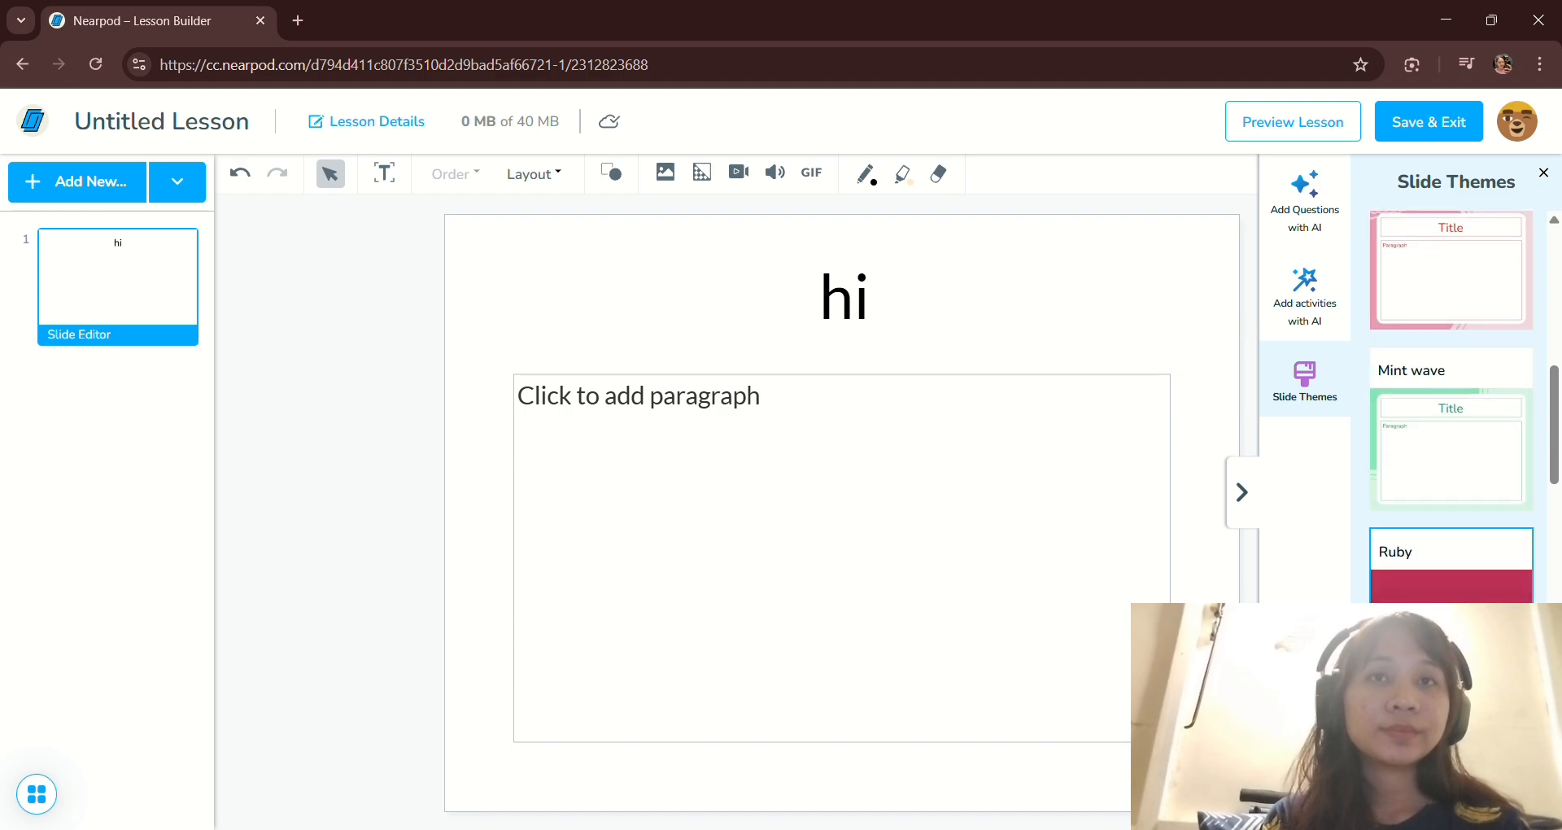
{"action": "left_click", "coordinate": [1452, 561]}
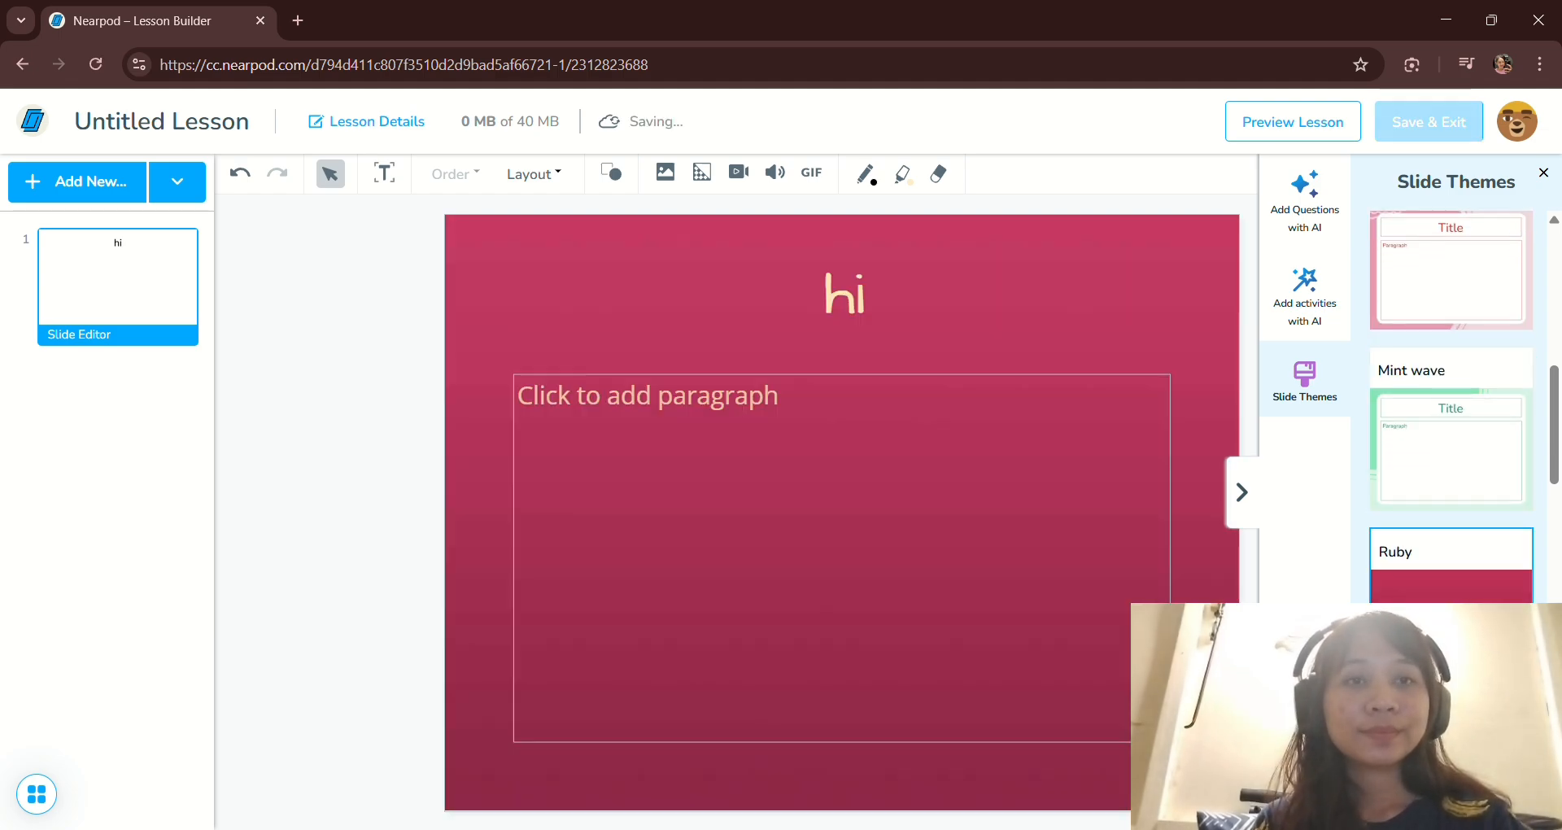
{"action": "left_click", "coordinate": [1265, 506]}
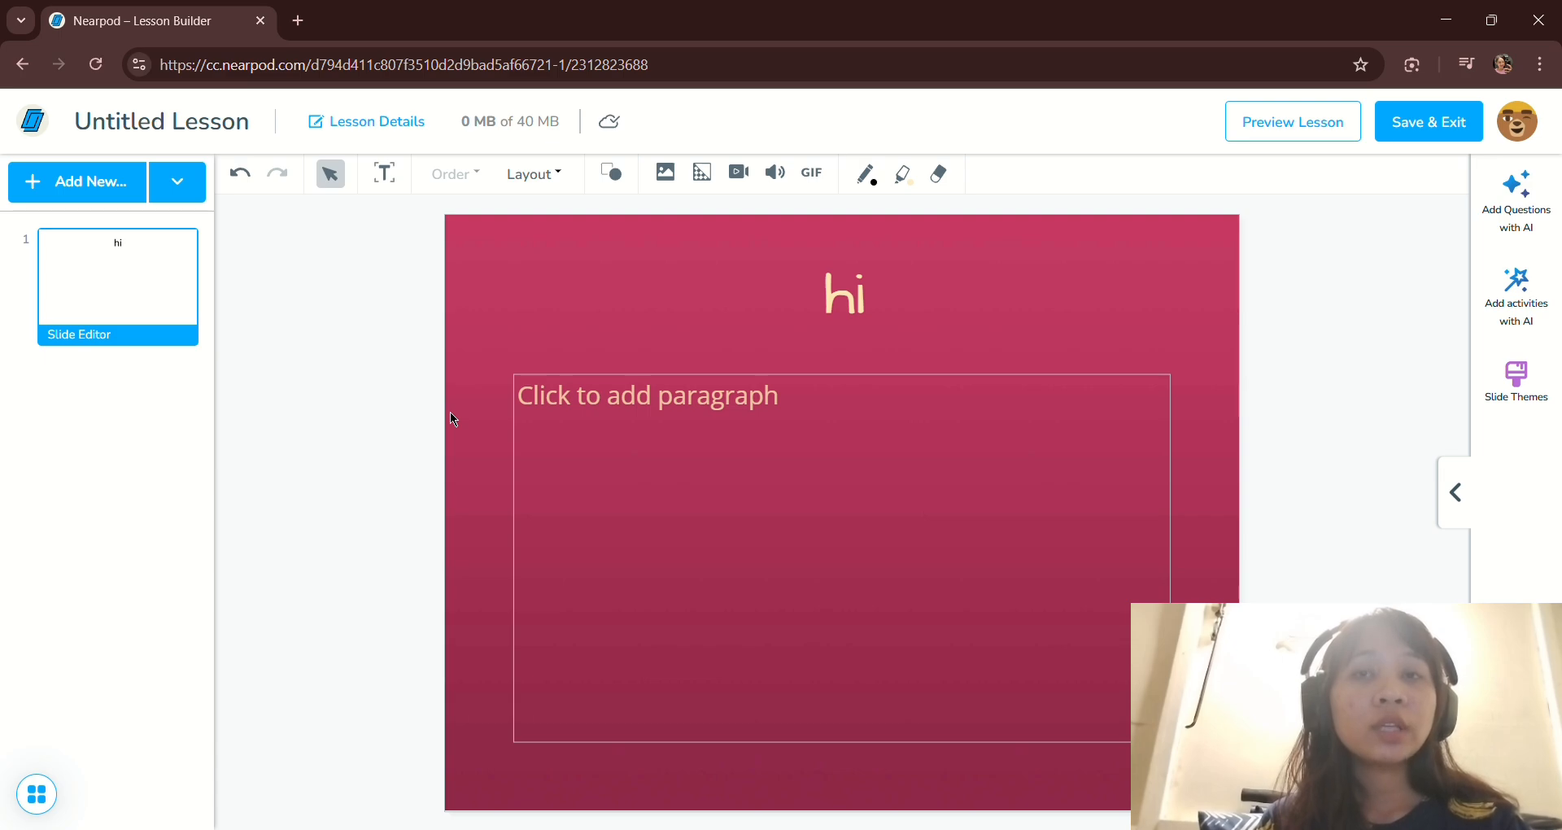
- Add a Multiple Choice activity to the lesson and enter "vuyujug" as its question
{"action": "left_click", "coordinate": [112, 199]}
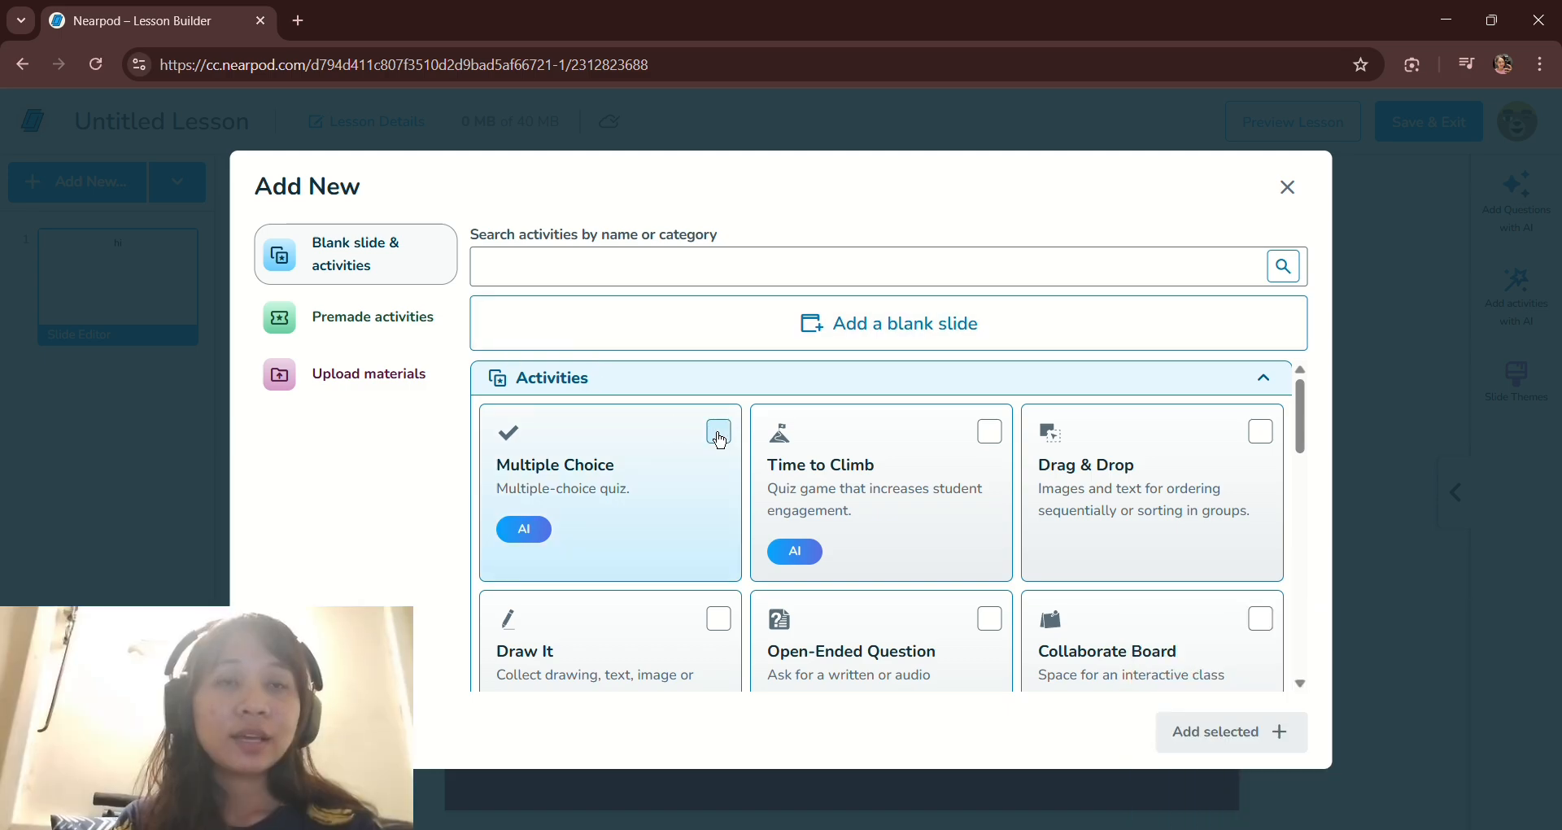
{"action": "left_click", "coordinate": [720, 433]}
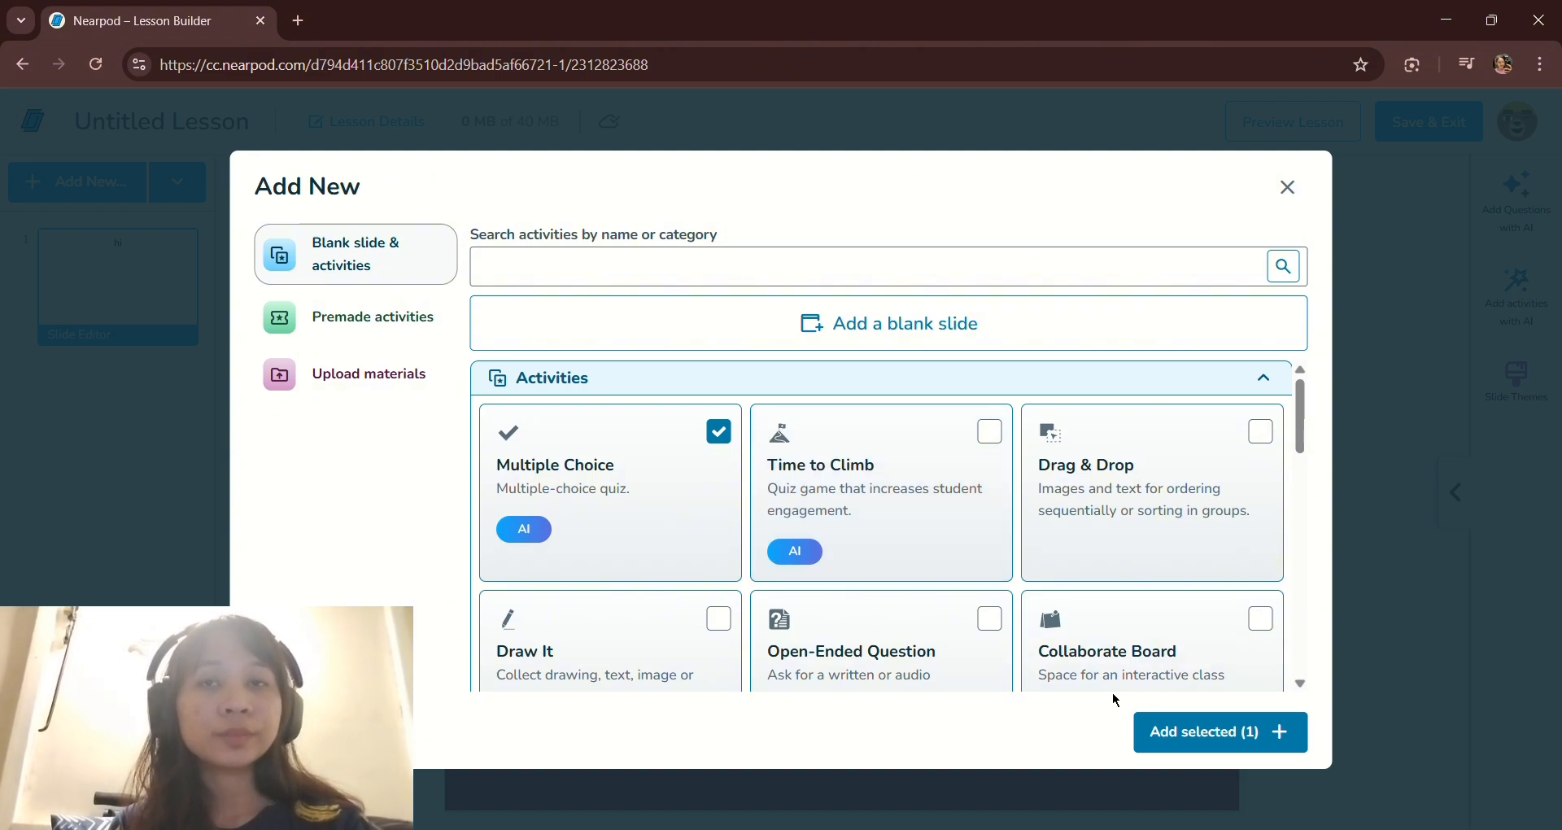
{"action": "left_click", "coordinate": [1179, 742]}
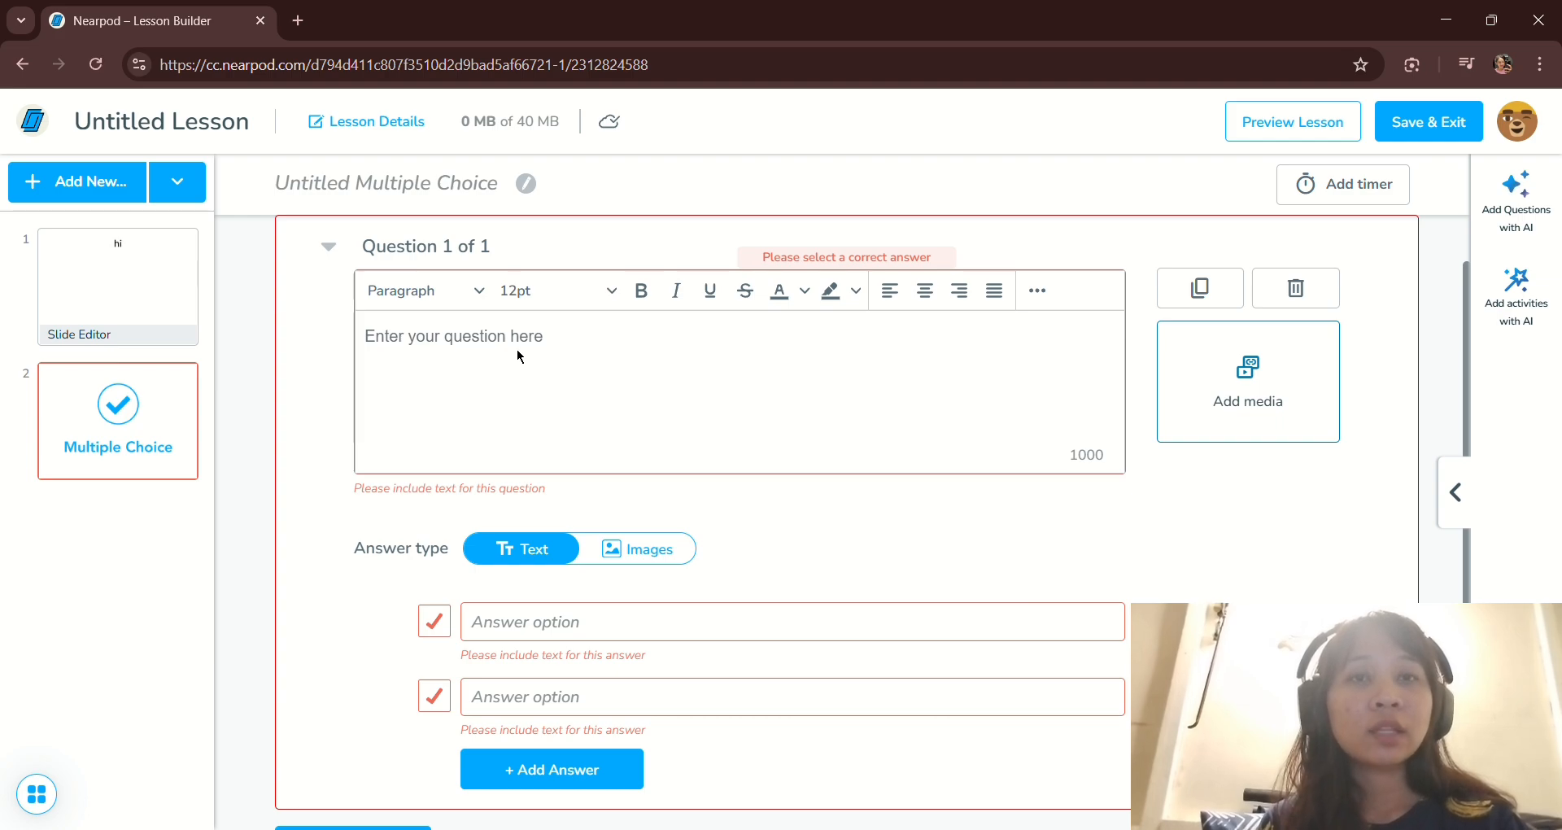
{"action": "type", "text": "vuyujug"}
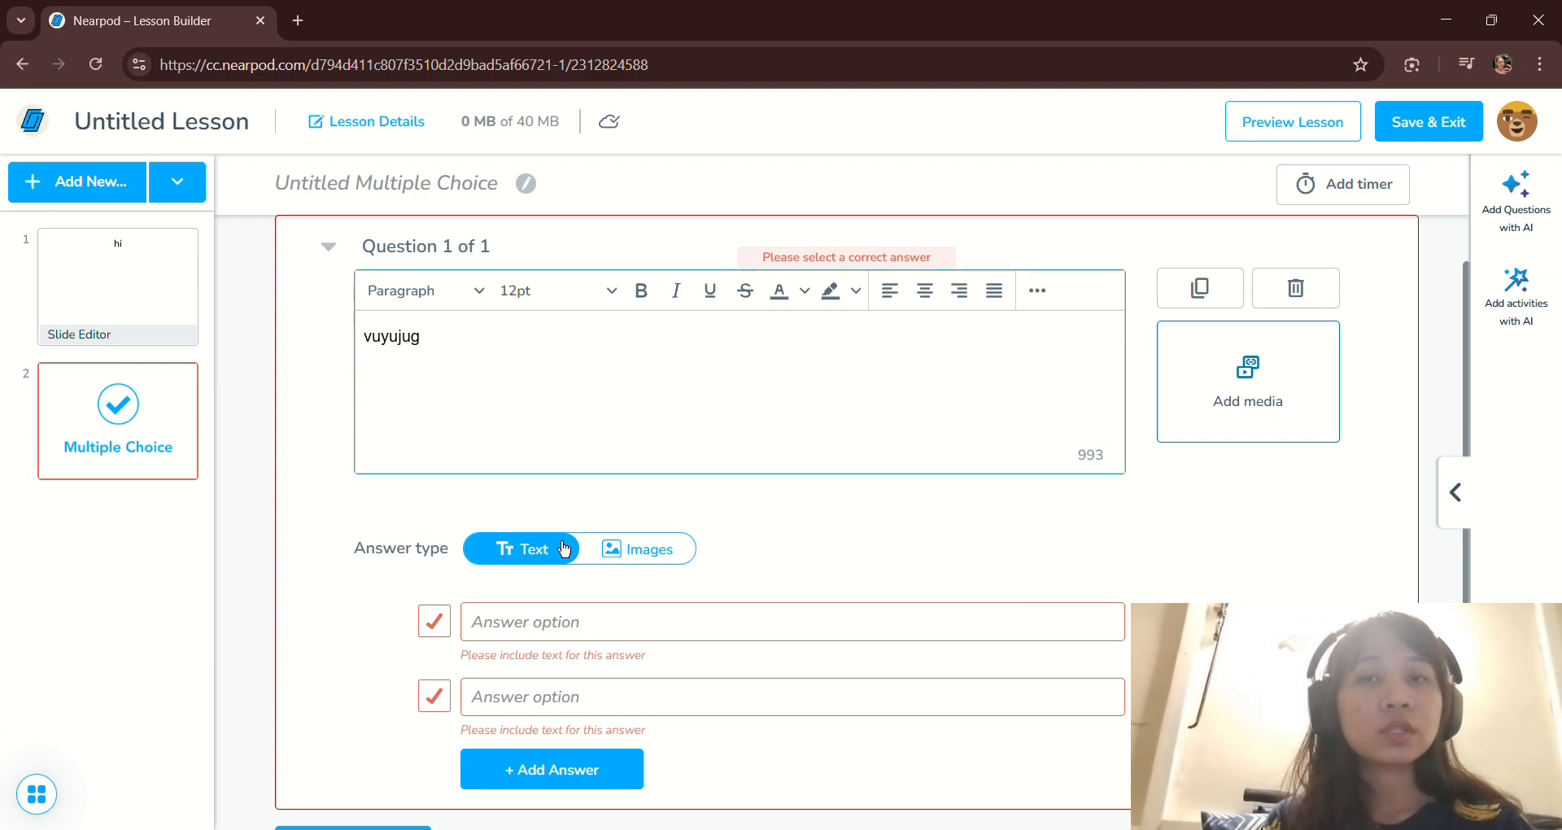
- Give the question the text answers "yes" and "no", and mark "yes" as correct
{"action": "left_click", "coordinate": [592, 556]}
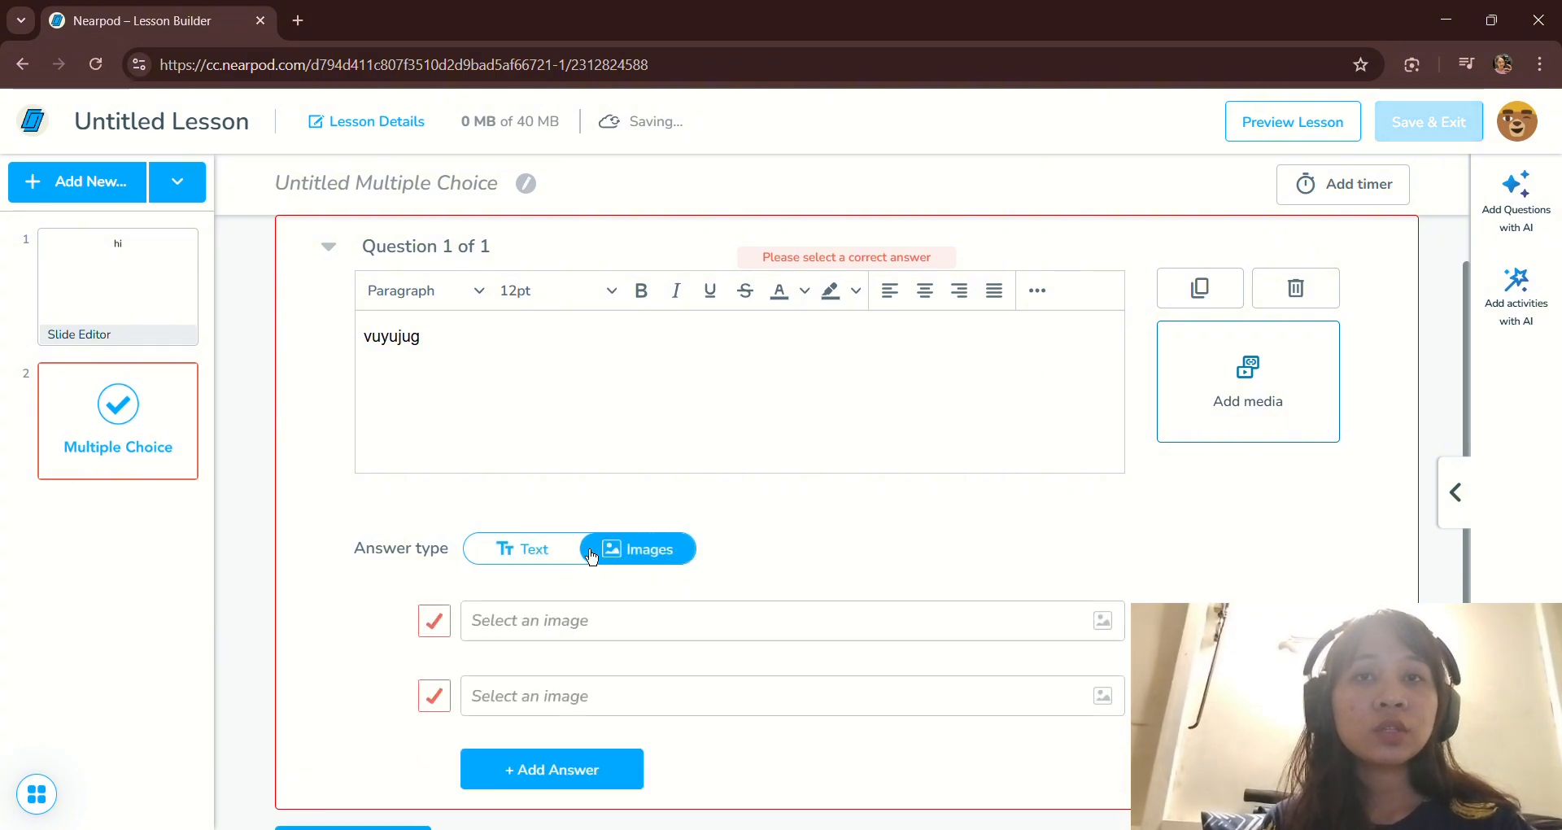
{"action": "left_click", "coordinate": [547, 560]}
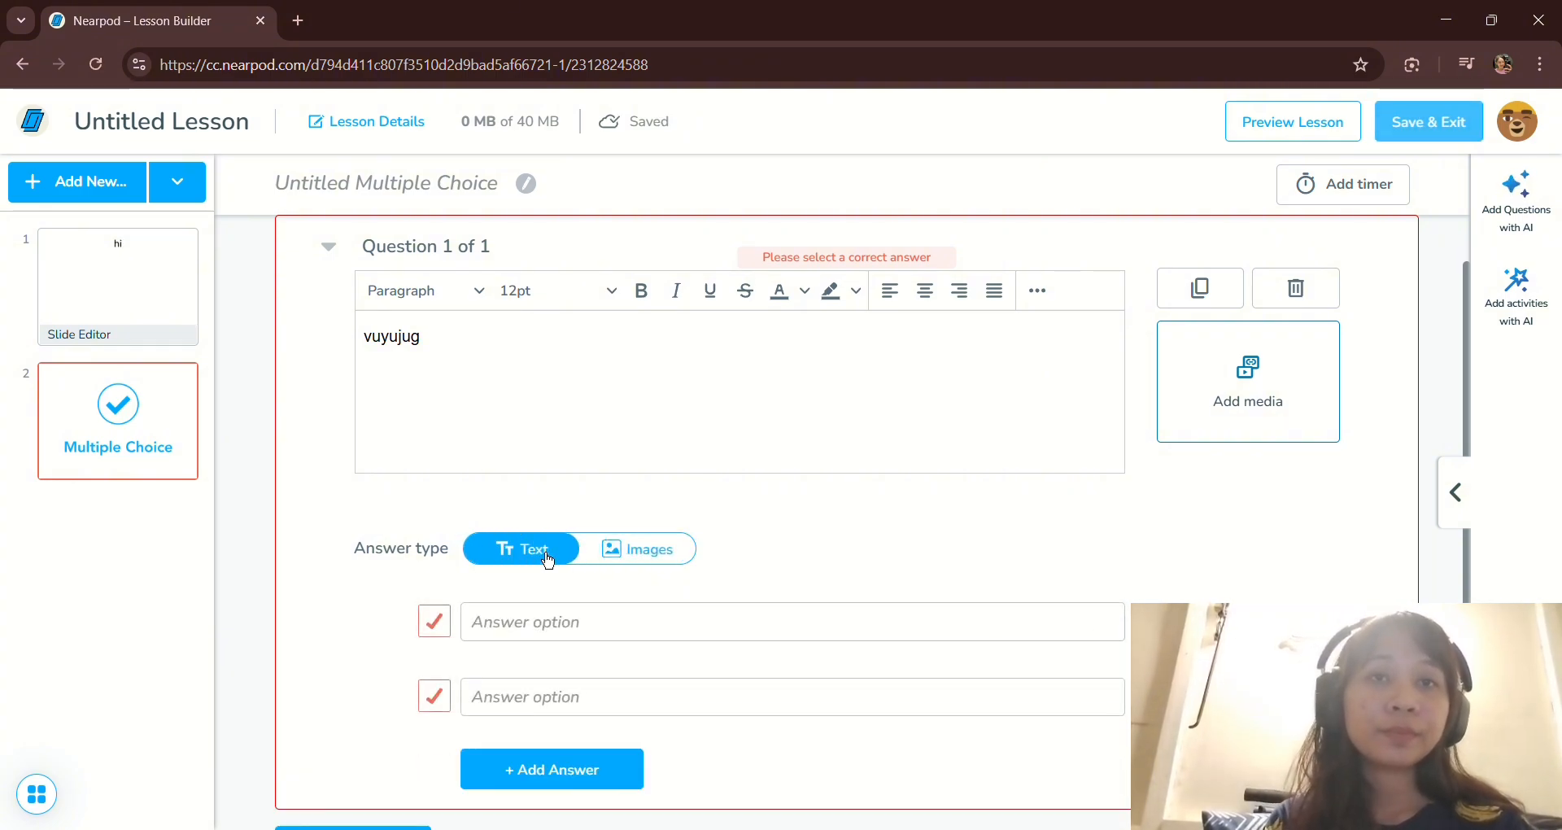
{"action": "scroll", "coordinate": [547, 560], "scroll_direction": "down", "scroll_amount": 1}
{"action": "left_click", "coordinate": [550, 557]}
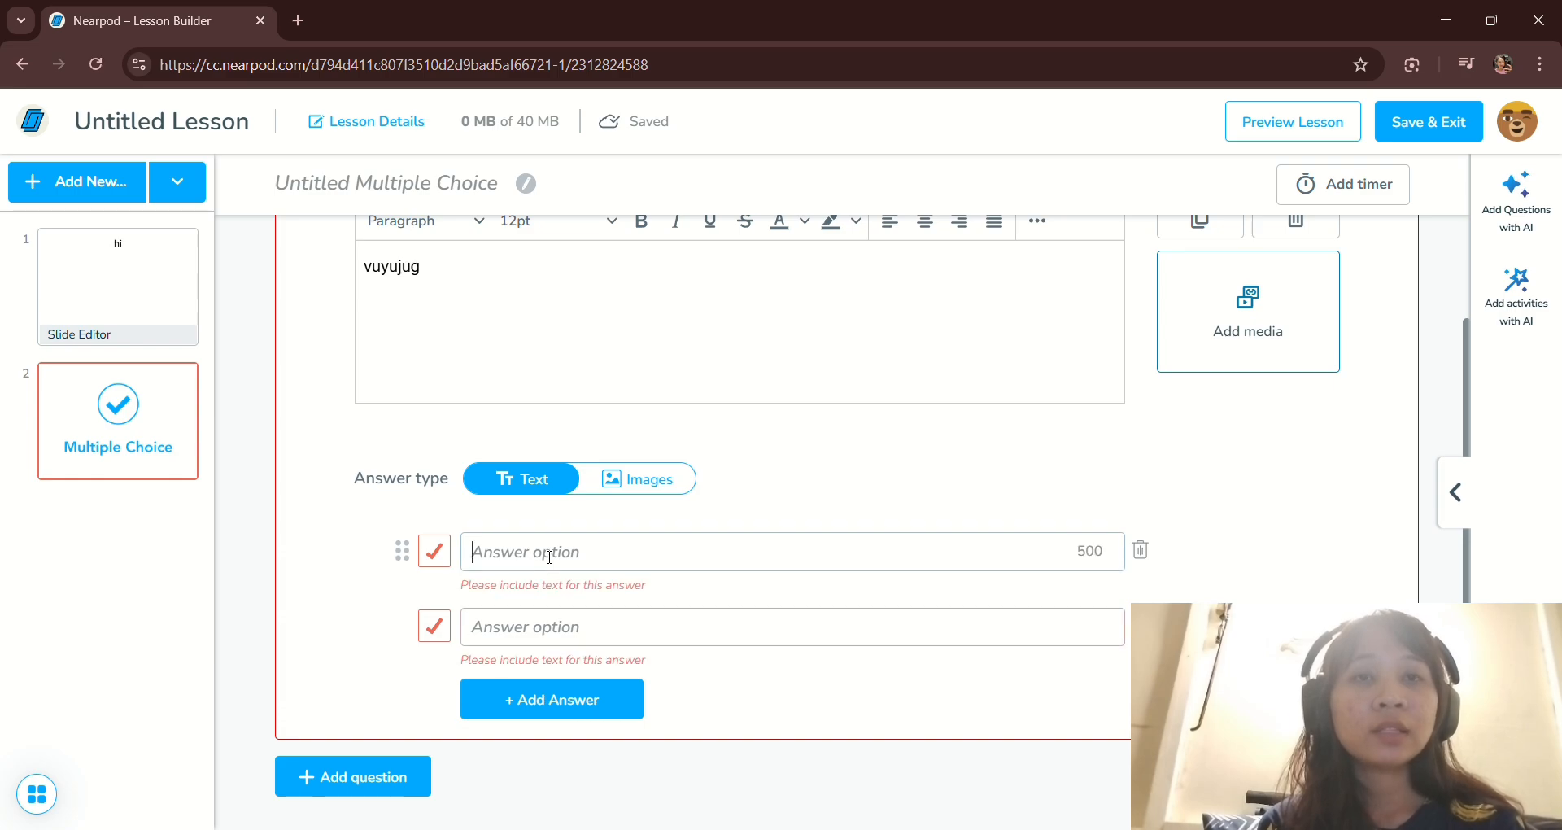
{"action": "type", "text": "yes"}
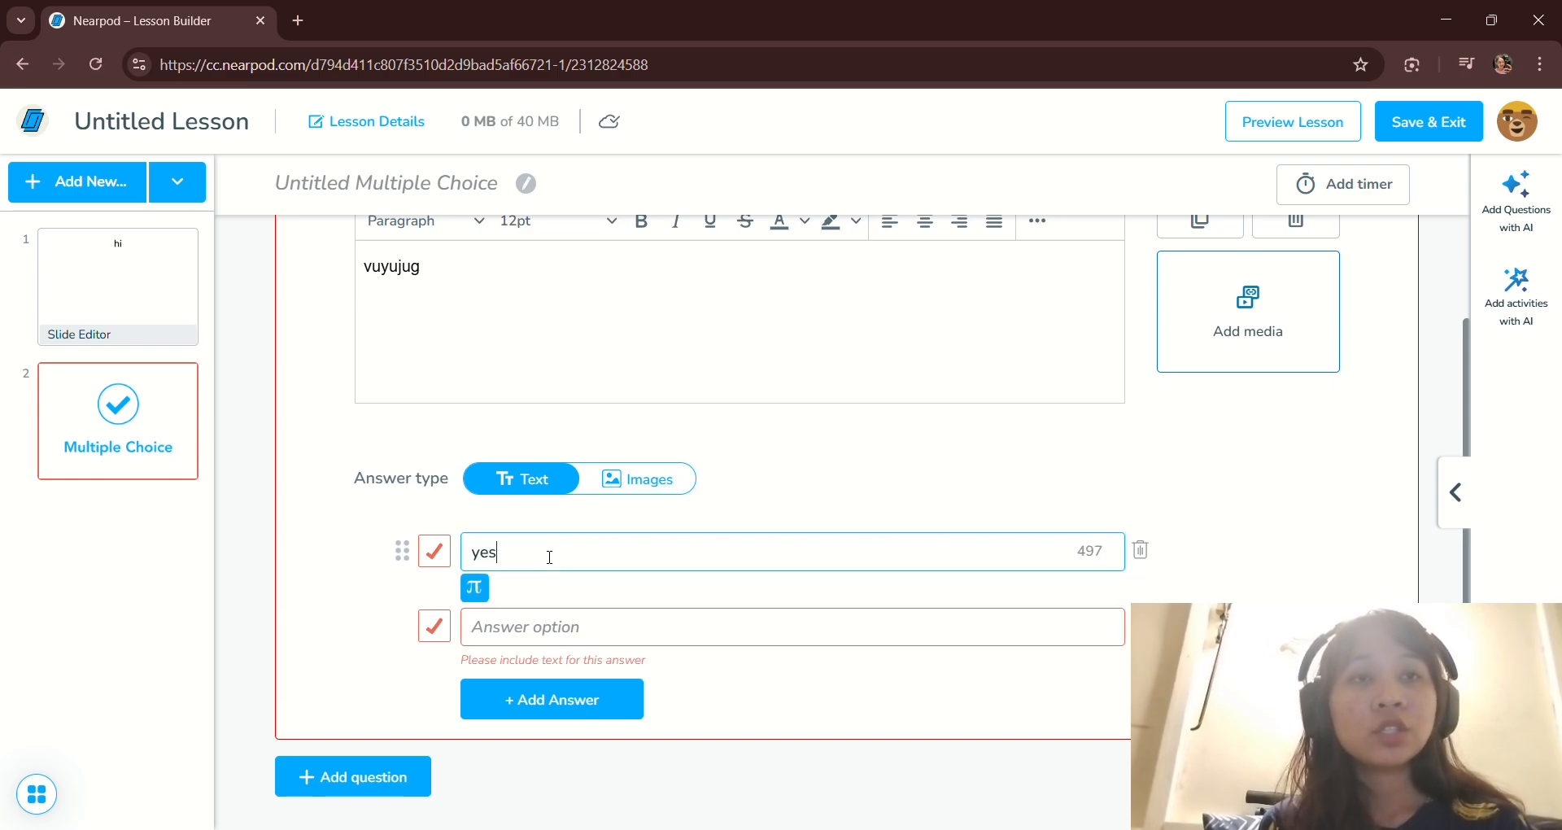
{"action": "left_click", "coordinate": [574, 637]}
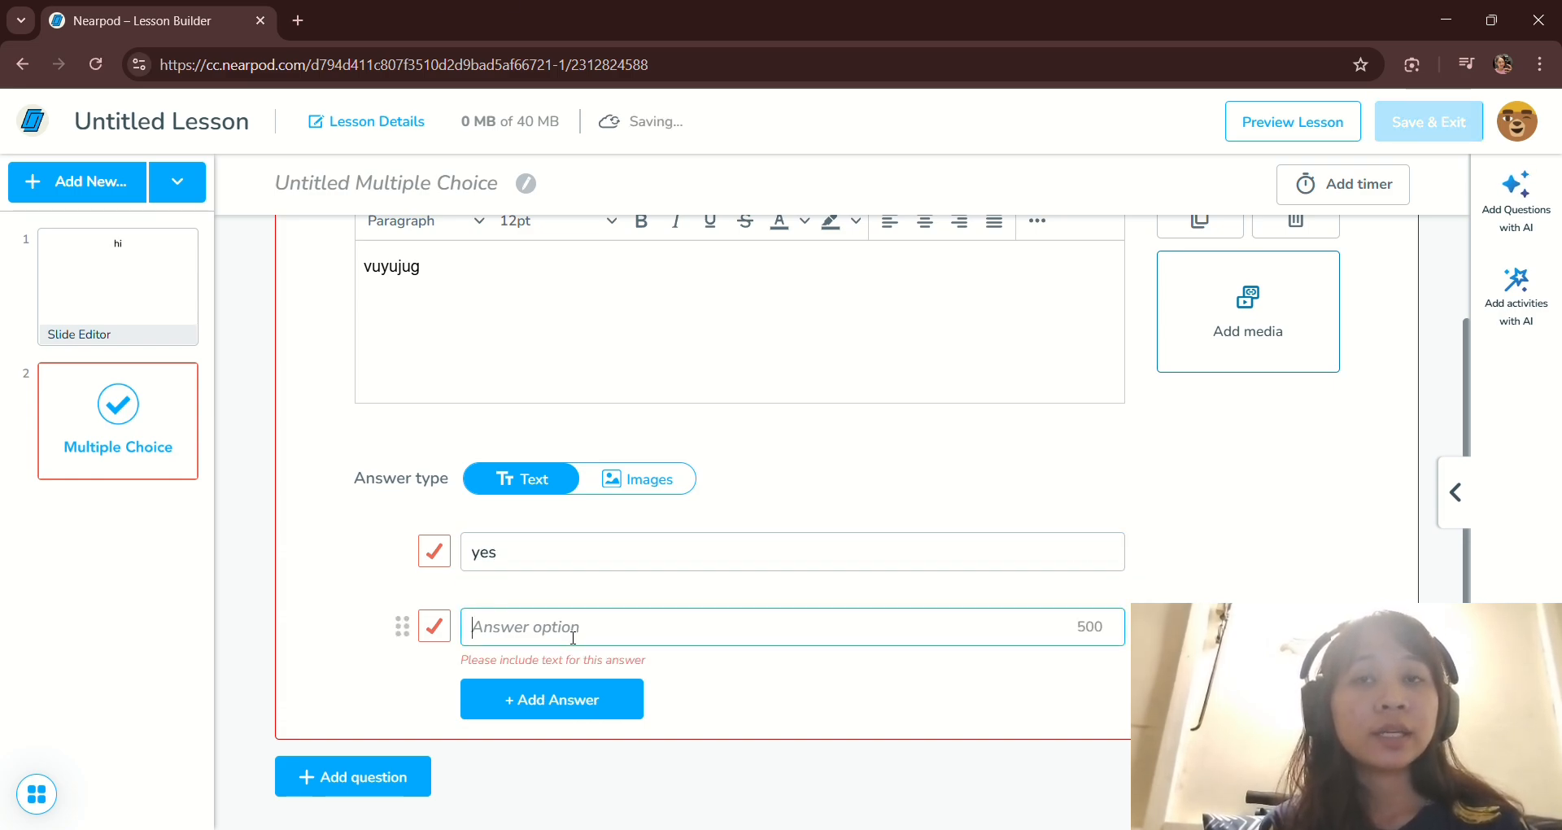
{"action": "type", "text": "no"}
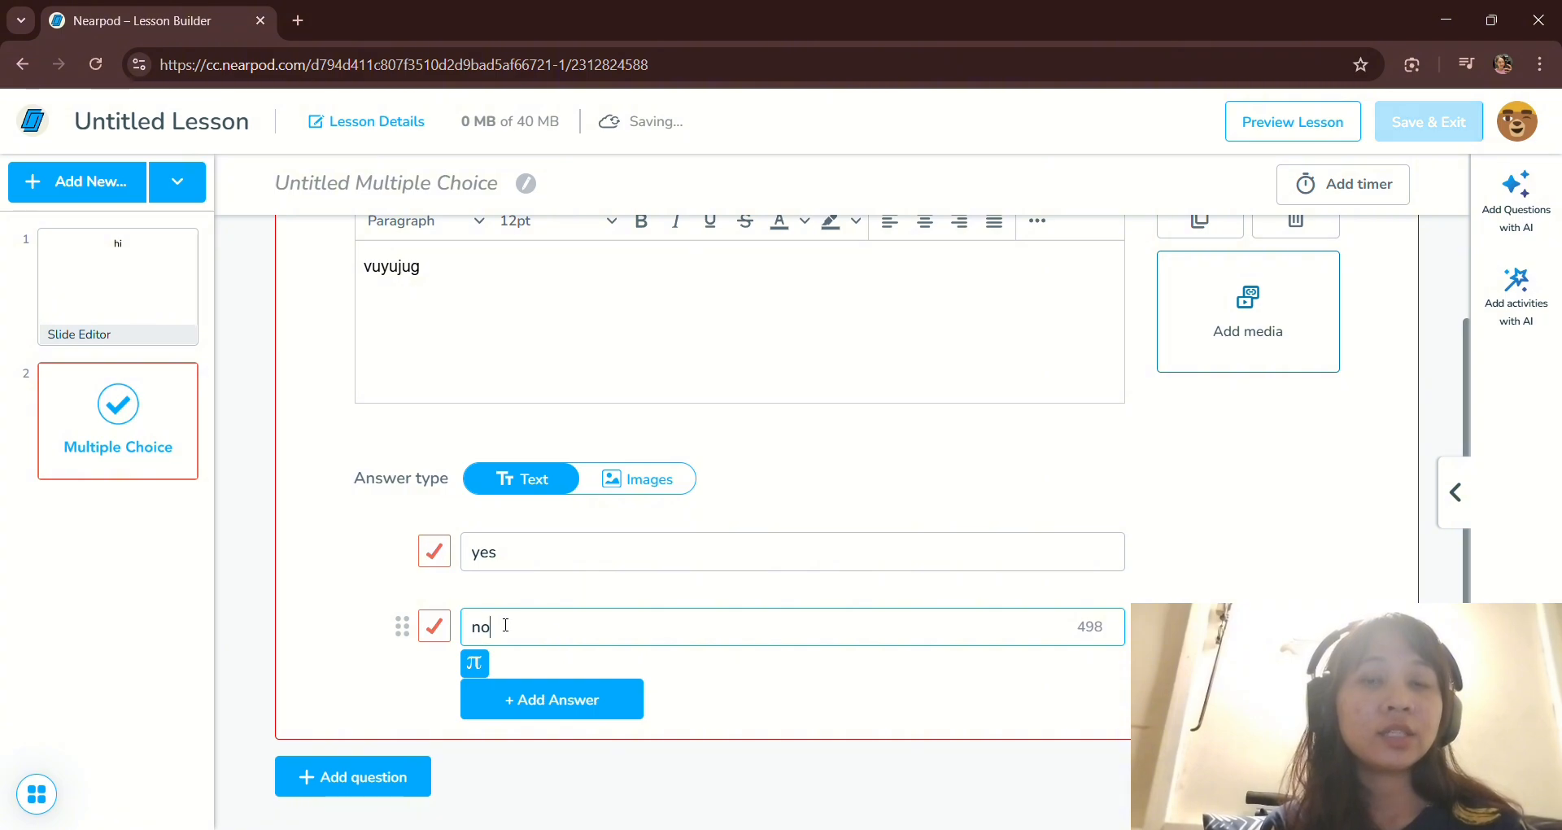
{"action": "left_click", "coordinate": [436, 553]}
{"action": "left_click", "coordinate": [439, 558]}
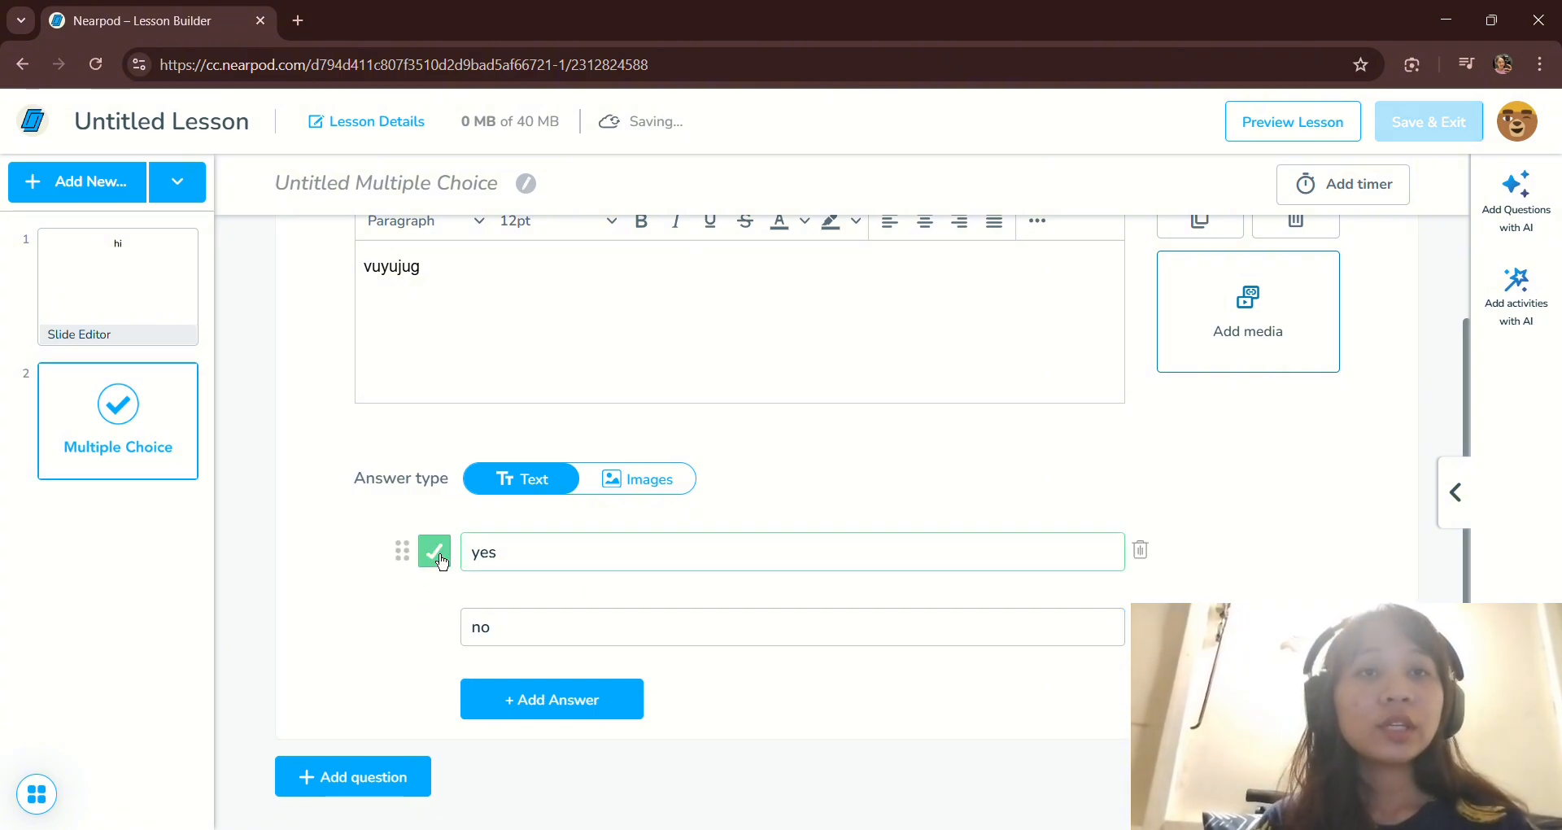
- Add a 15-second timer to the Multiple Choice activity
{"action": "scroll", "coordinate": [732, 529], "scroll_direction": "up", "scroll_amount": 2}
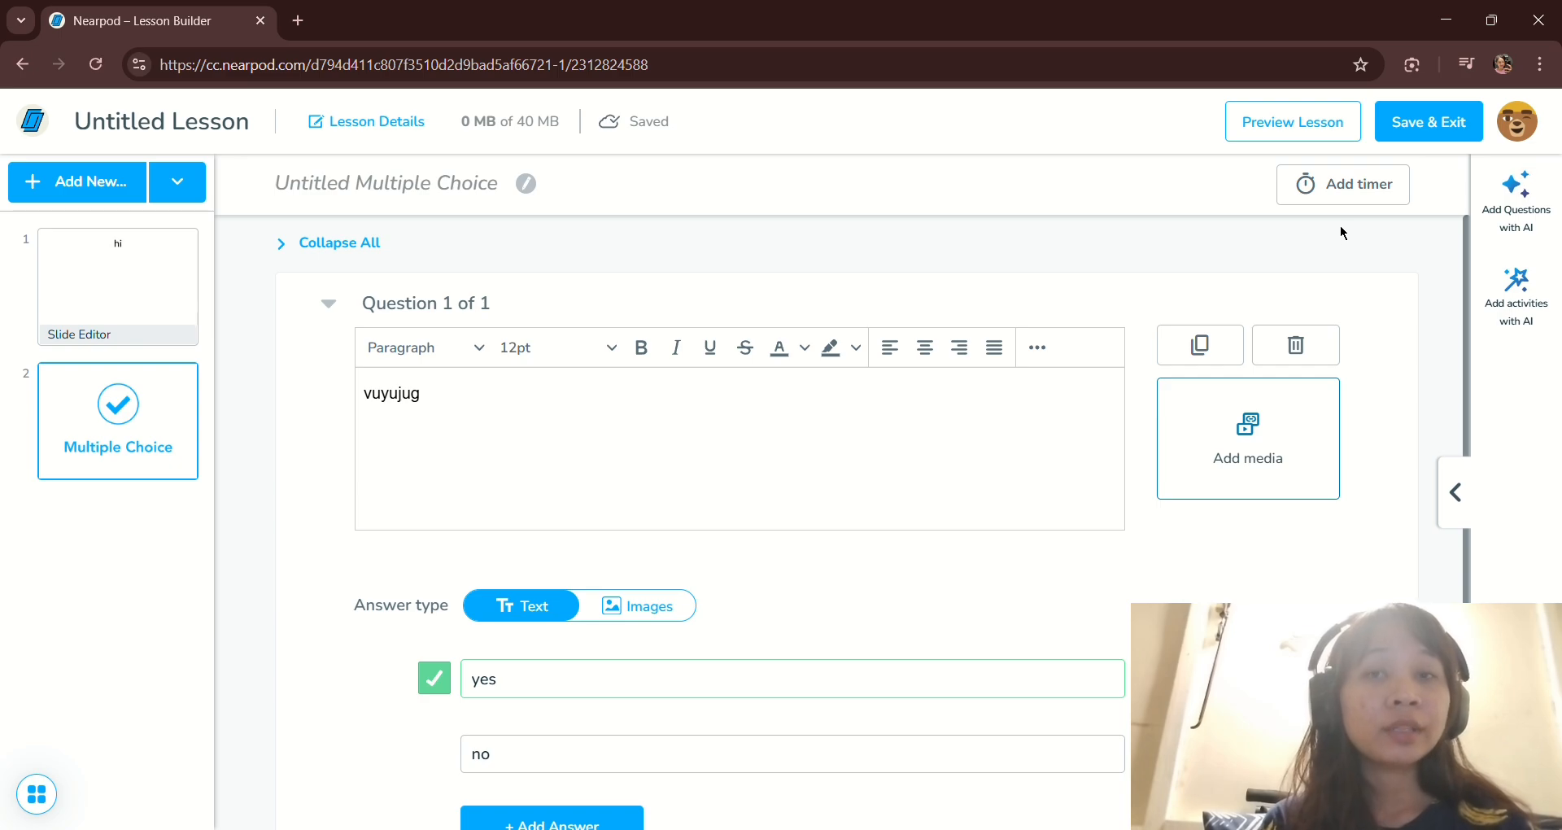
{"action": "left_click", "coordinate": [1333, 203]}
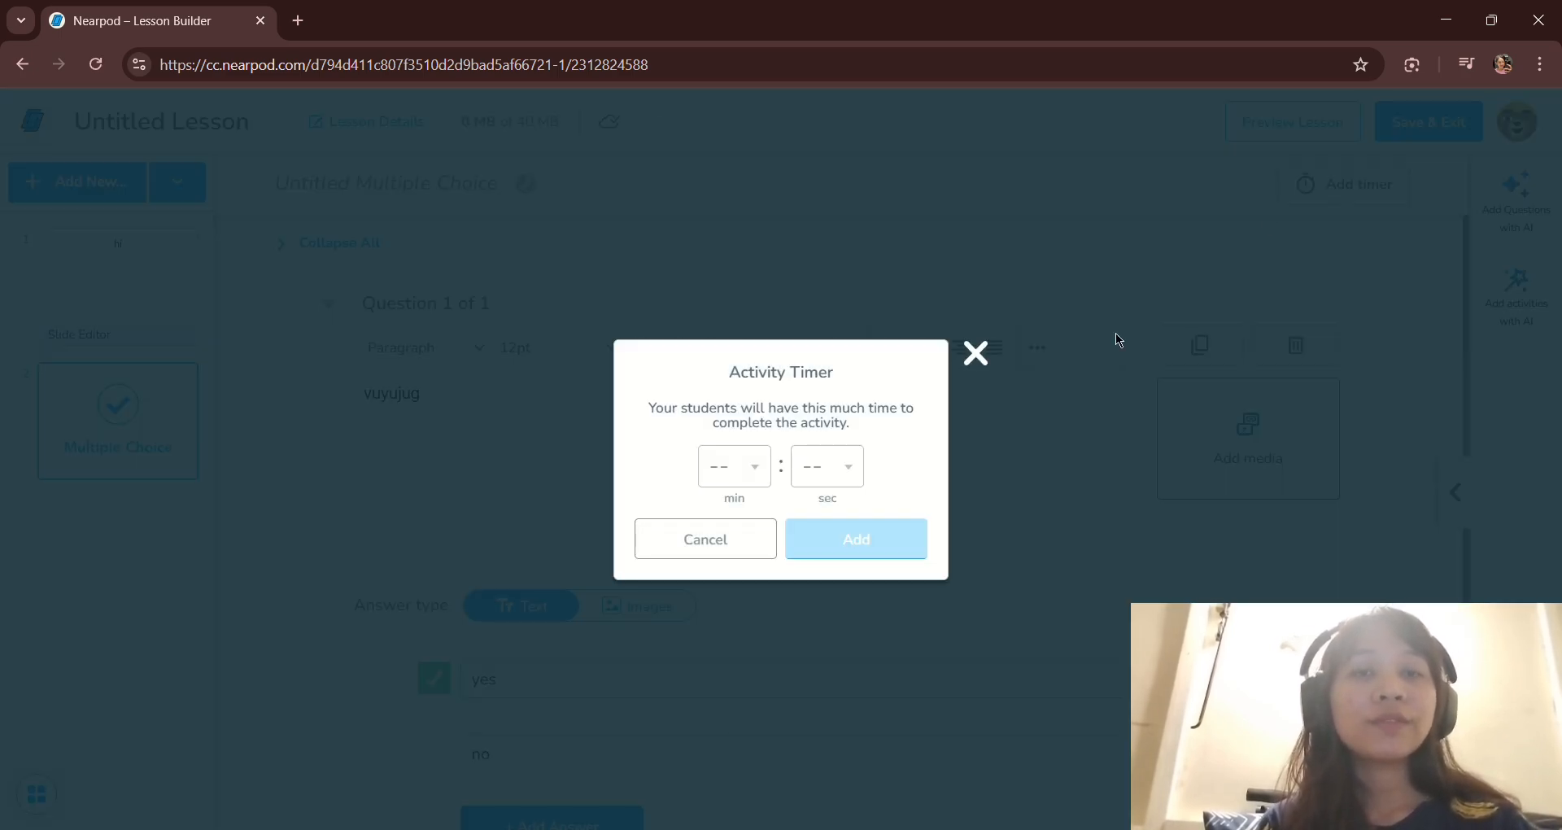
{"action": "left_click", "coordinate": [852, 481]}
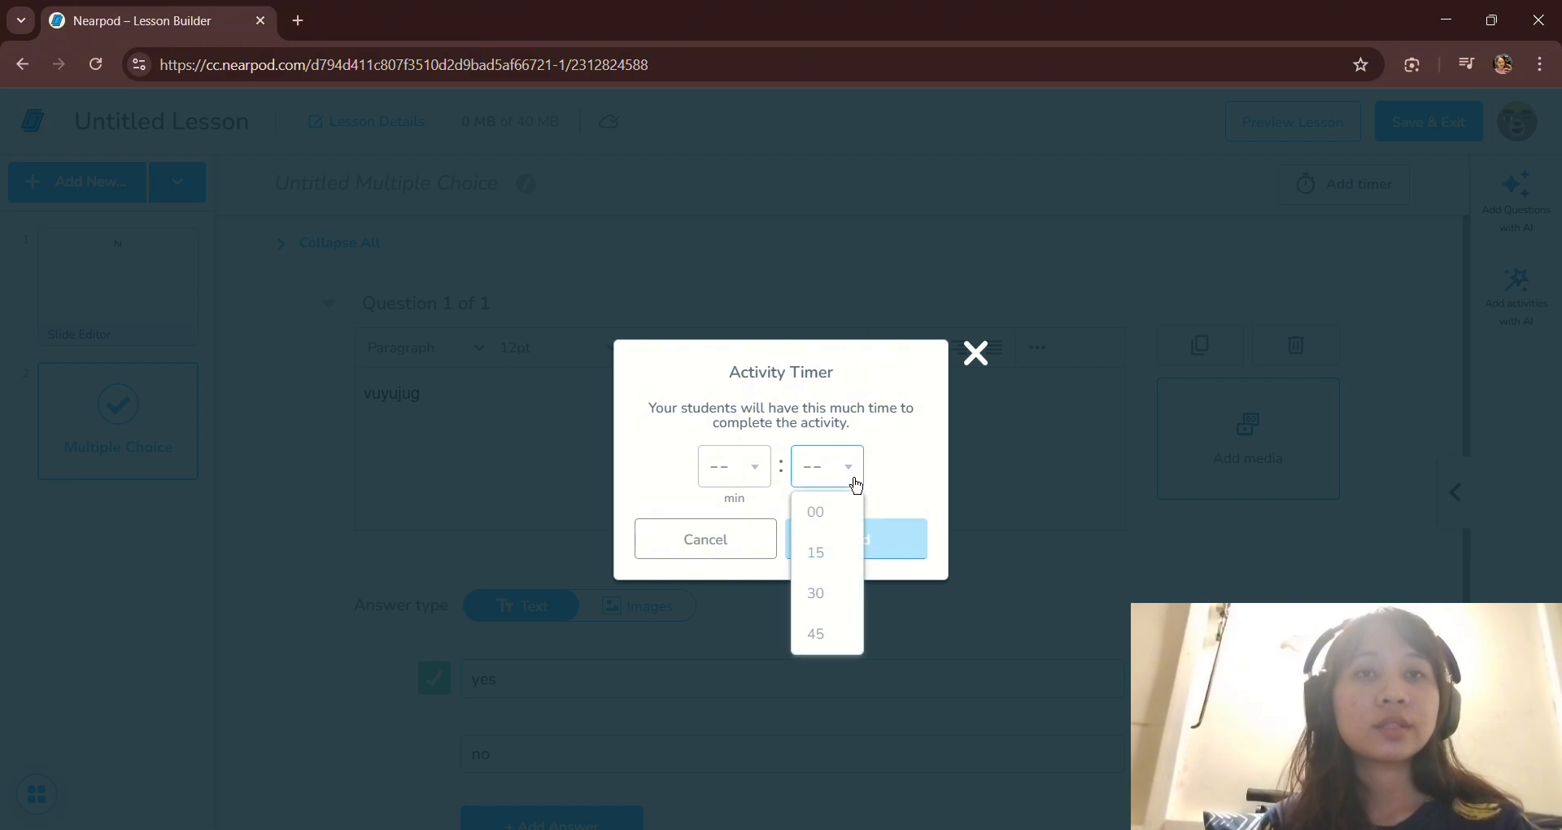
{"action": "left_click", "coordinate": [842, 564]}
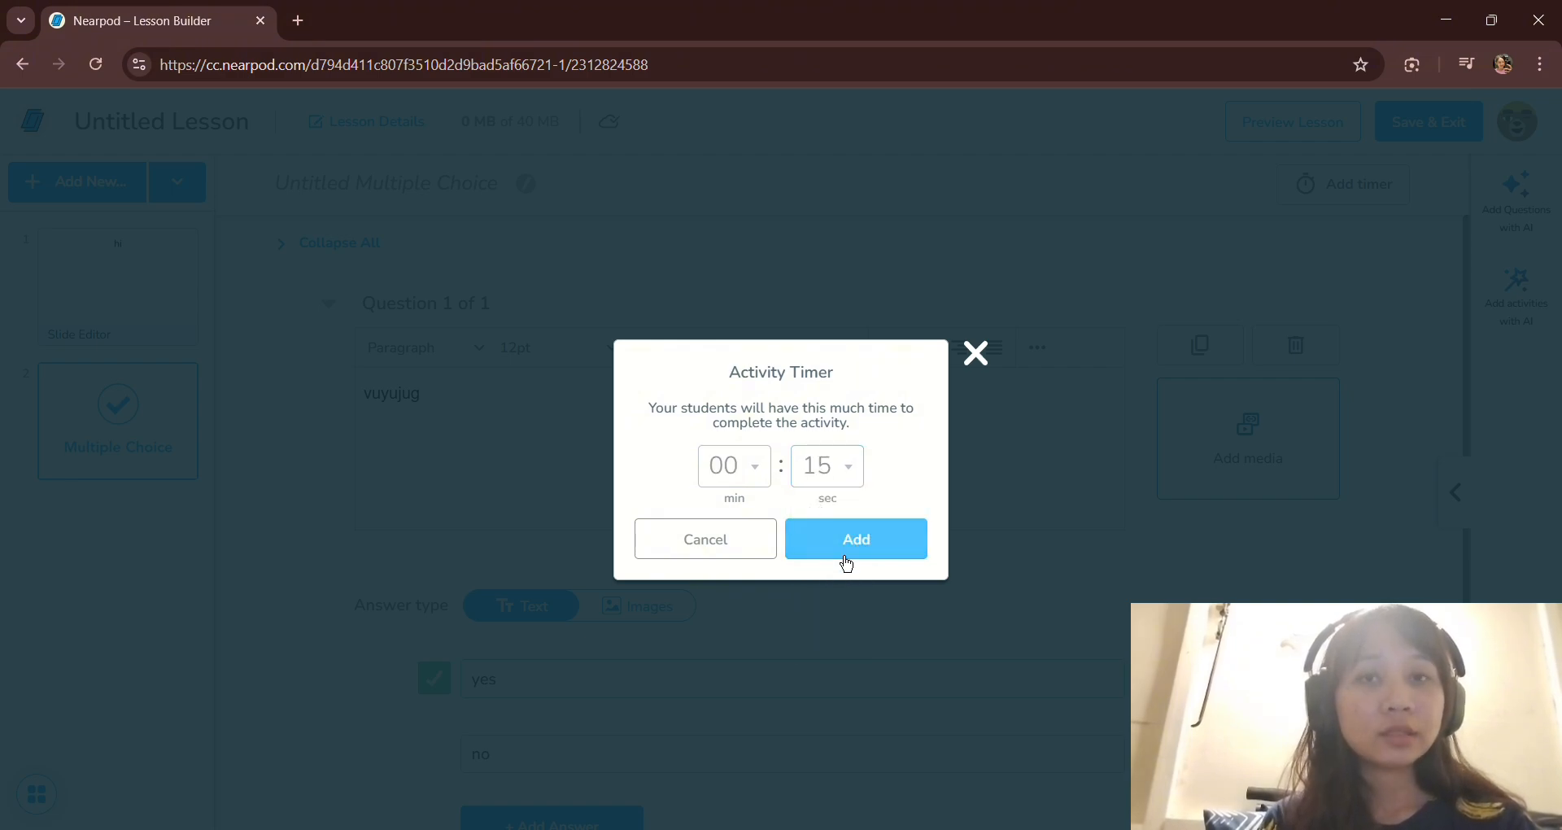
{"action": "left_click", "coordinate": [852, 558]}
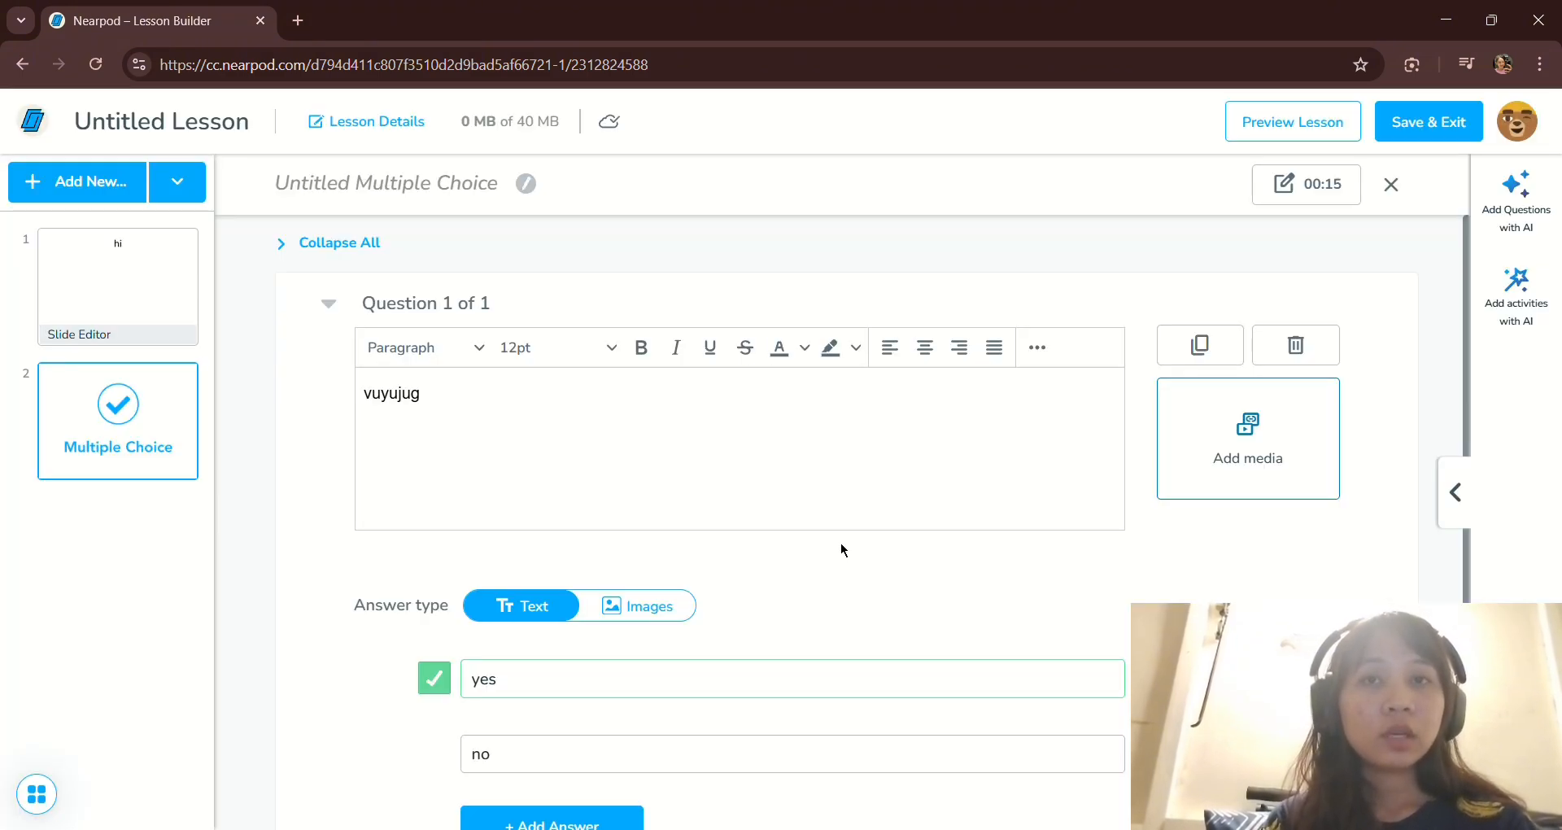
- Add a second question "vhbjhg" to the Multiple Choice activity with text answers "yes" and "no", marking "no" as correct
{"action": "scroll", "coordinate": [841, 544], "scroll_direction": "down", "scroll_amount": 2}
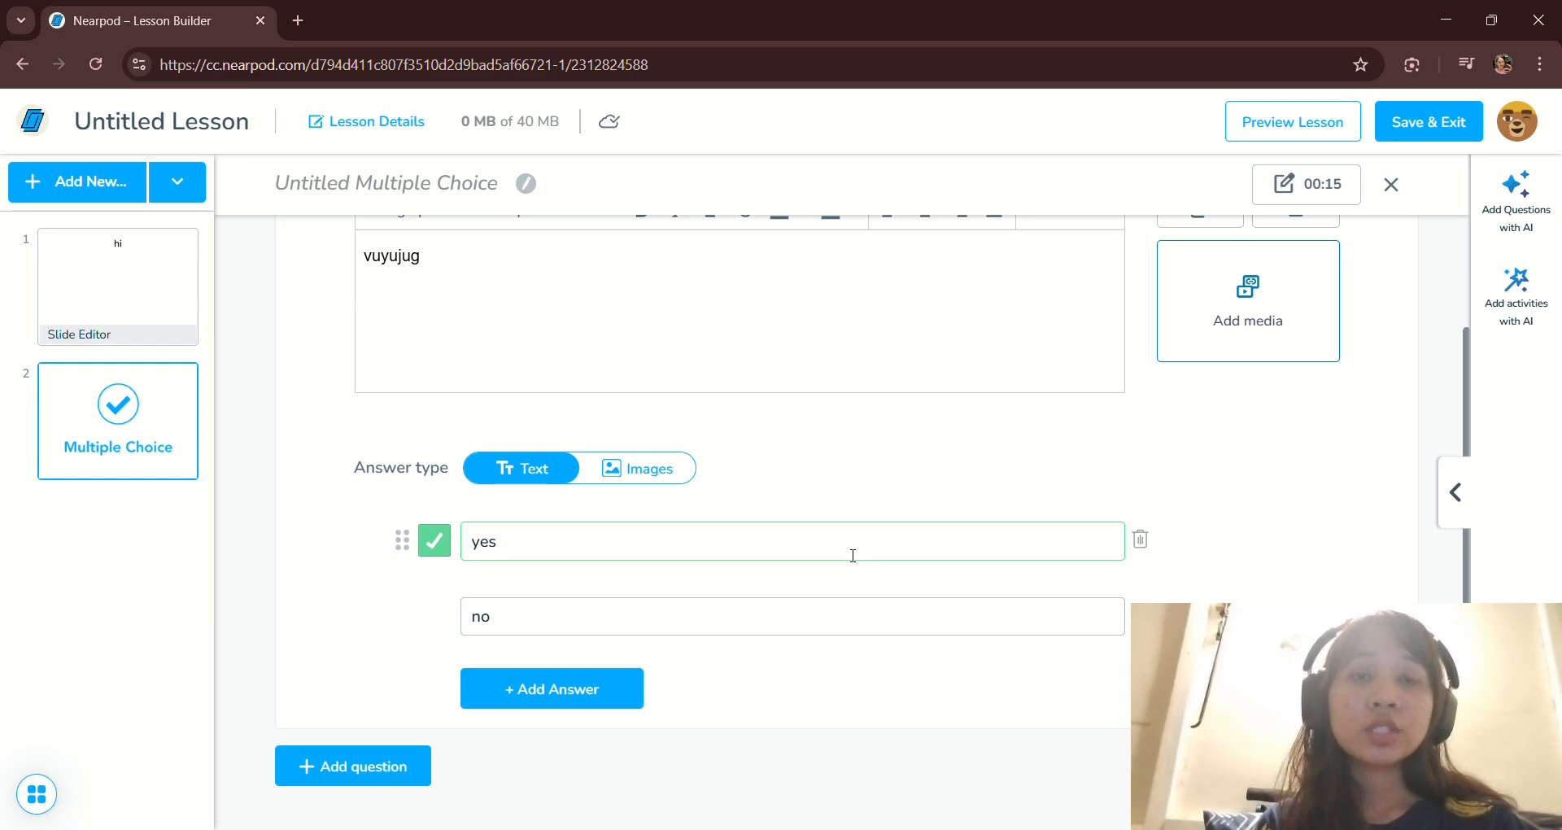
{"action": "left_click", "coordinate": [366, 777]}
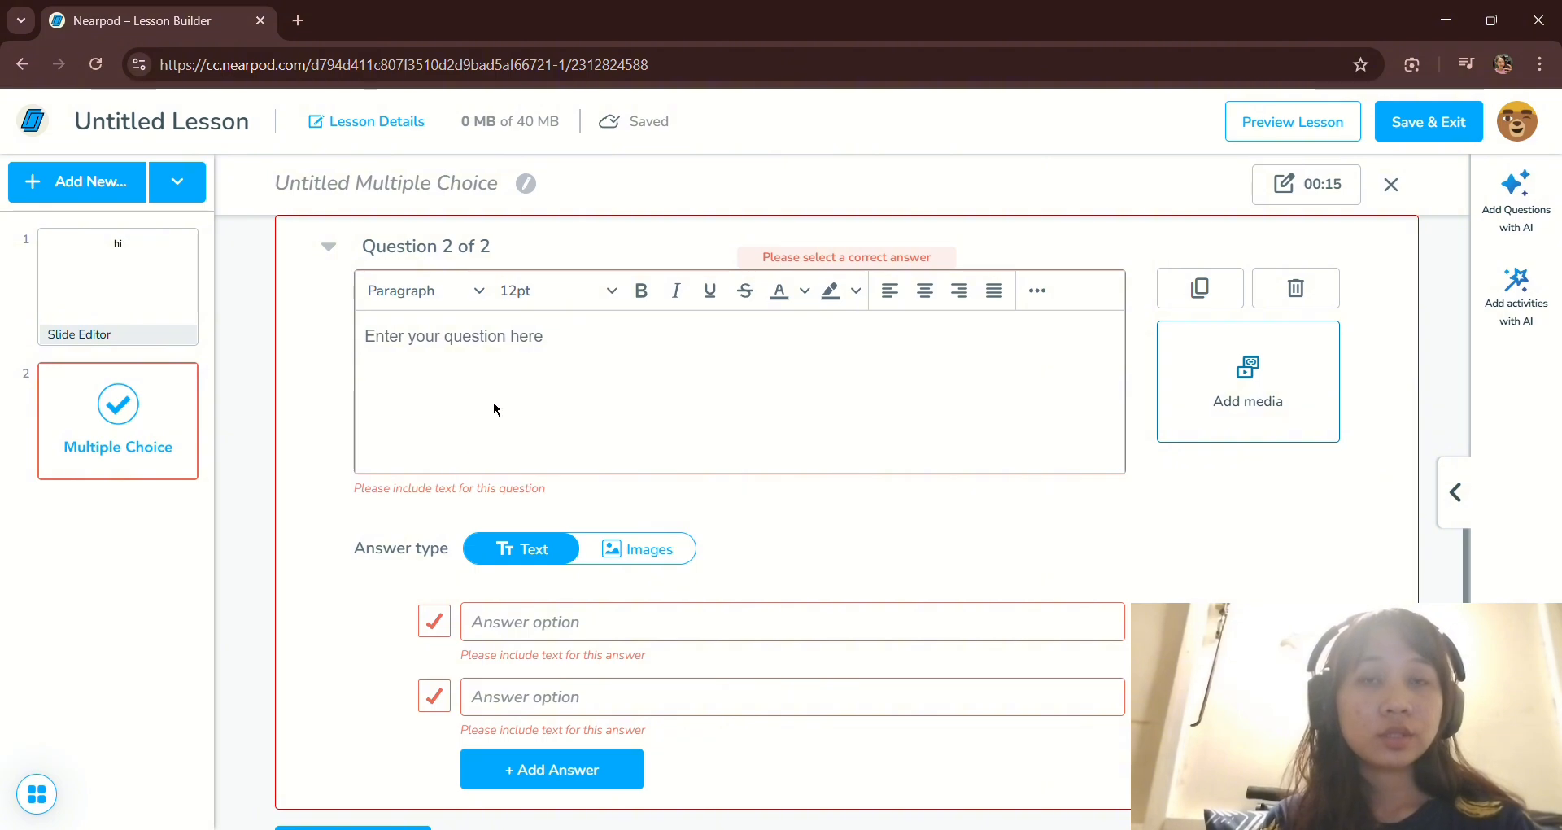
{"action": "left_click", "coordinate": [493, 401]}
{"action": "type", "text": "vhbjhg"}
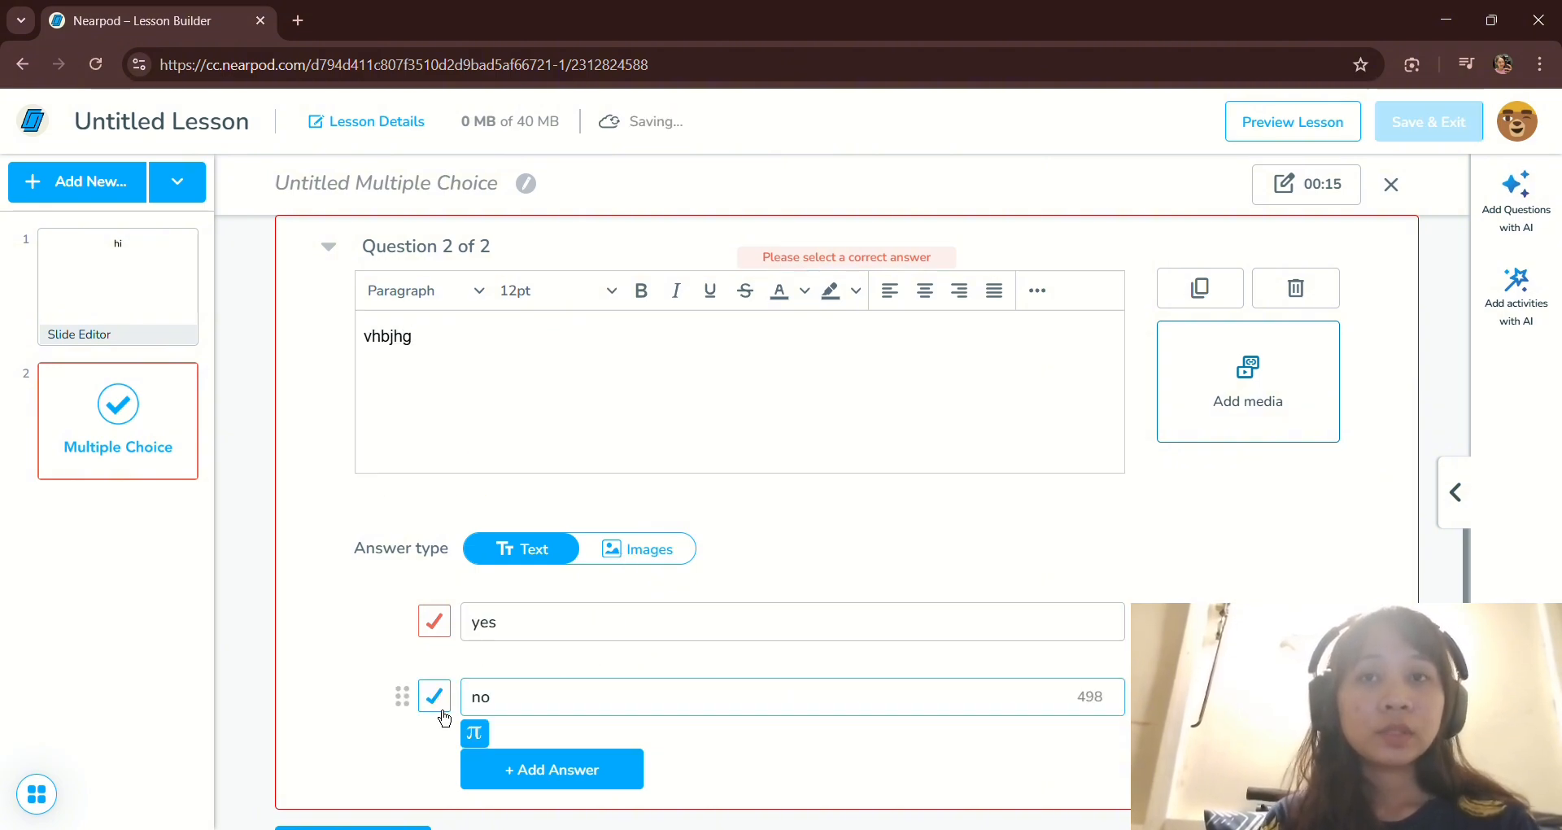
{"action": "left_click", "coordinate": [439, 705]}
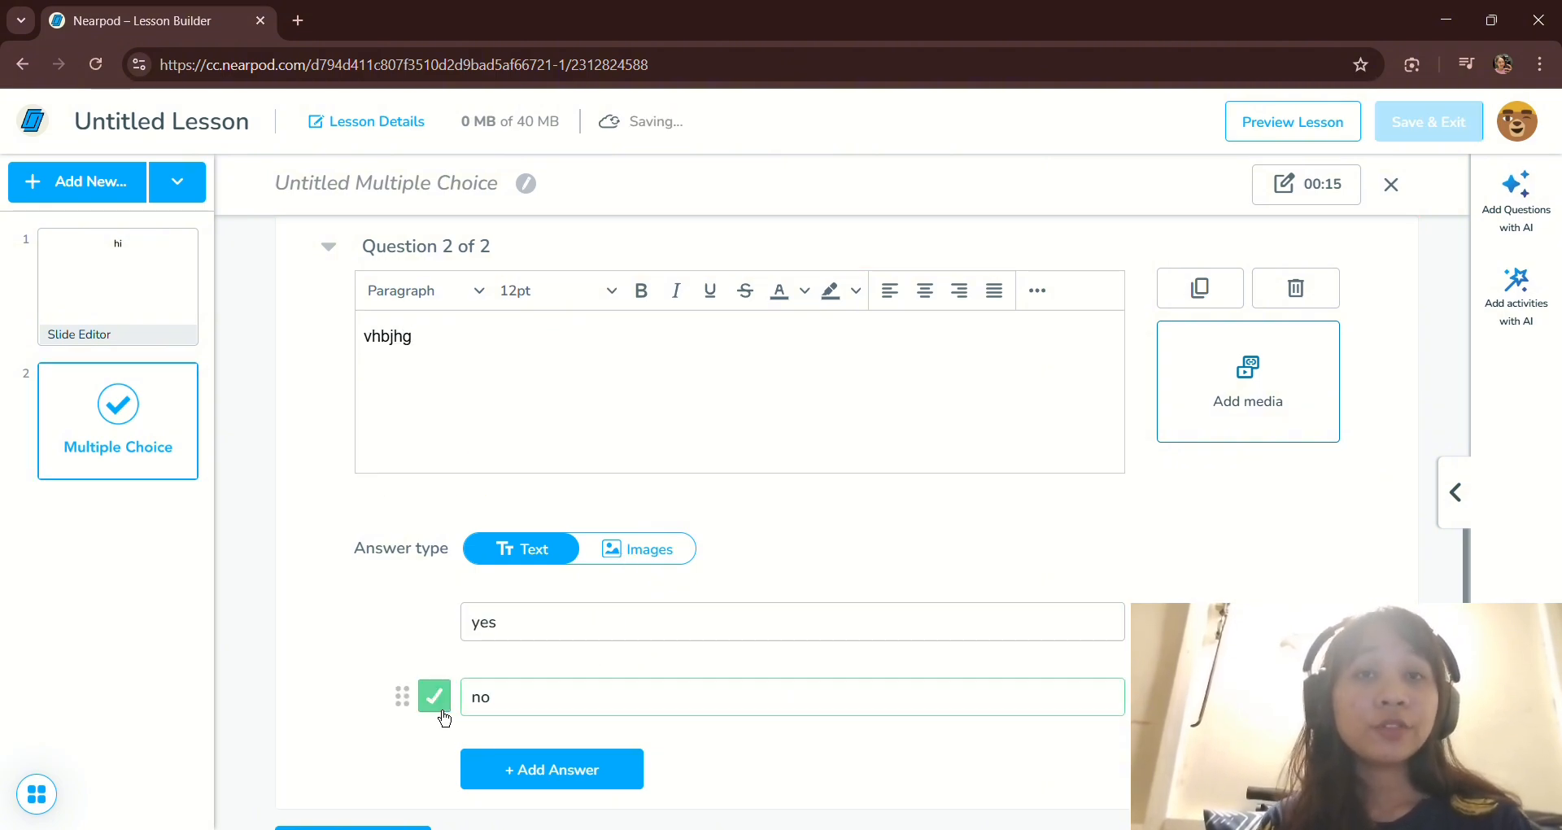
- Preview the lesson through to the Multiple Choice activity, try the answer "yes" on its first question, and close the preview
{"action": "left_click", "coordinate": [1308, 135]}
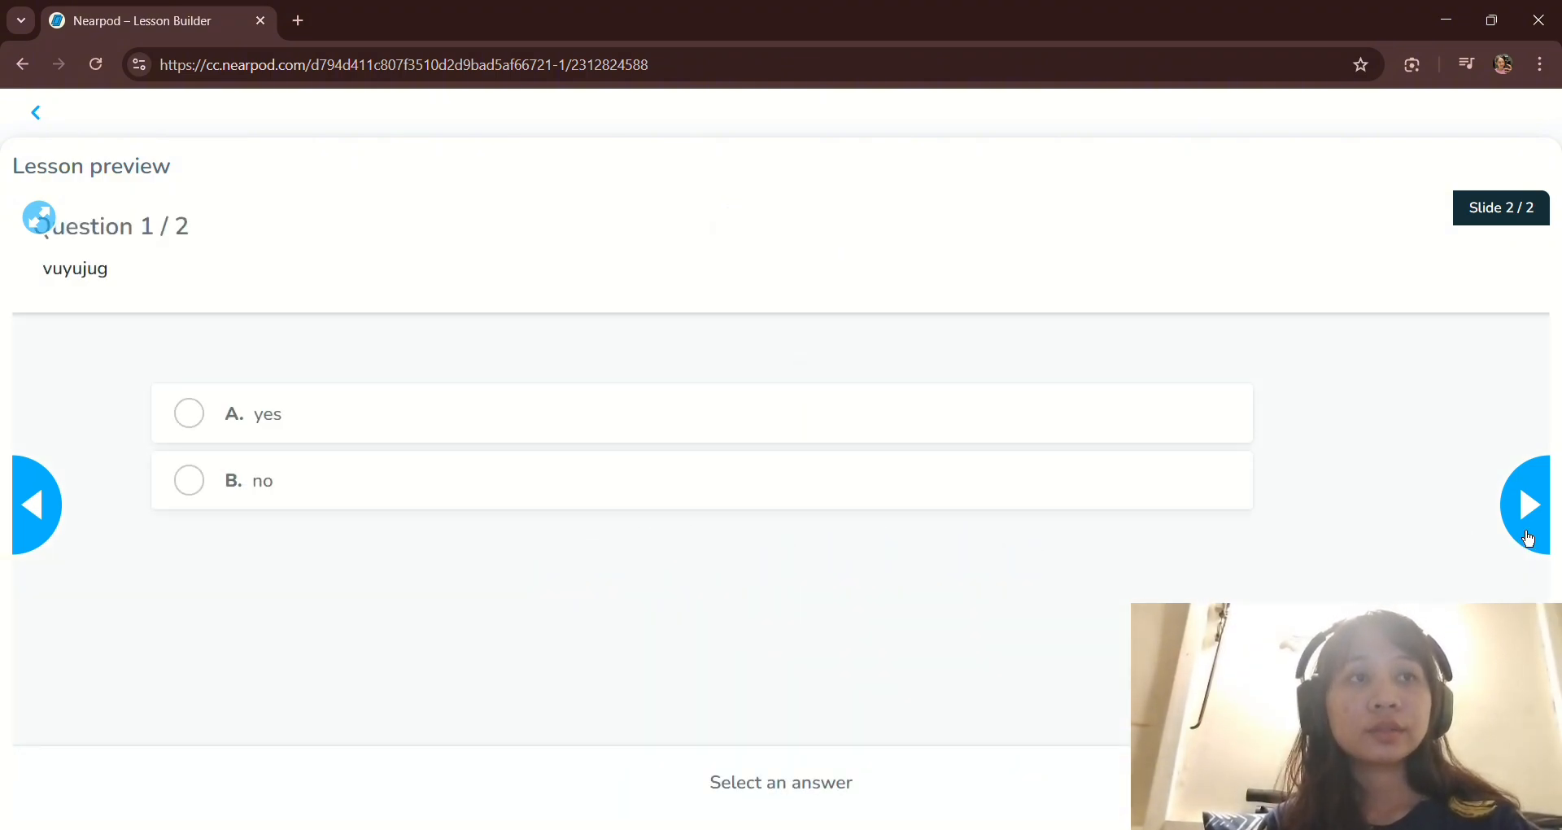
{"action": "left_click", "coordinate": [1165, 431]}
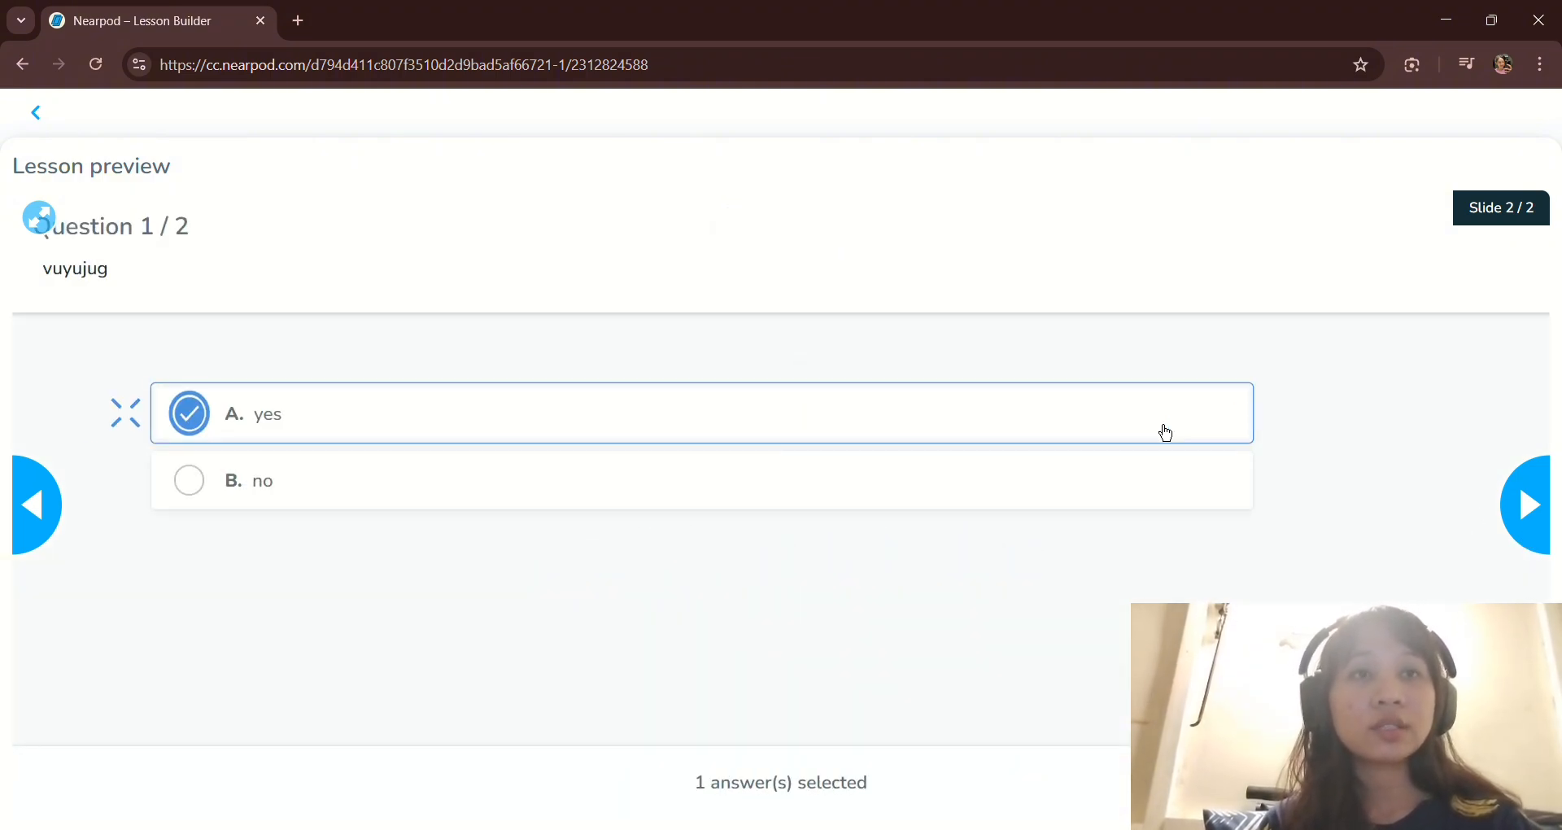
{"action": "left_click", "coordinate": [39, 114]}
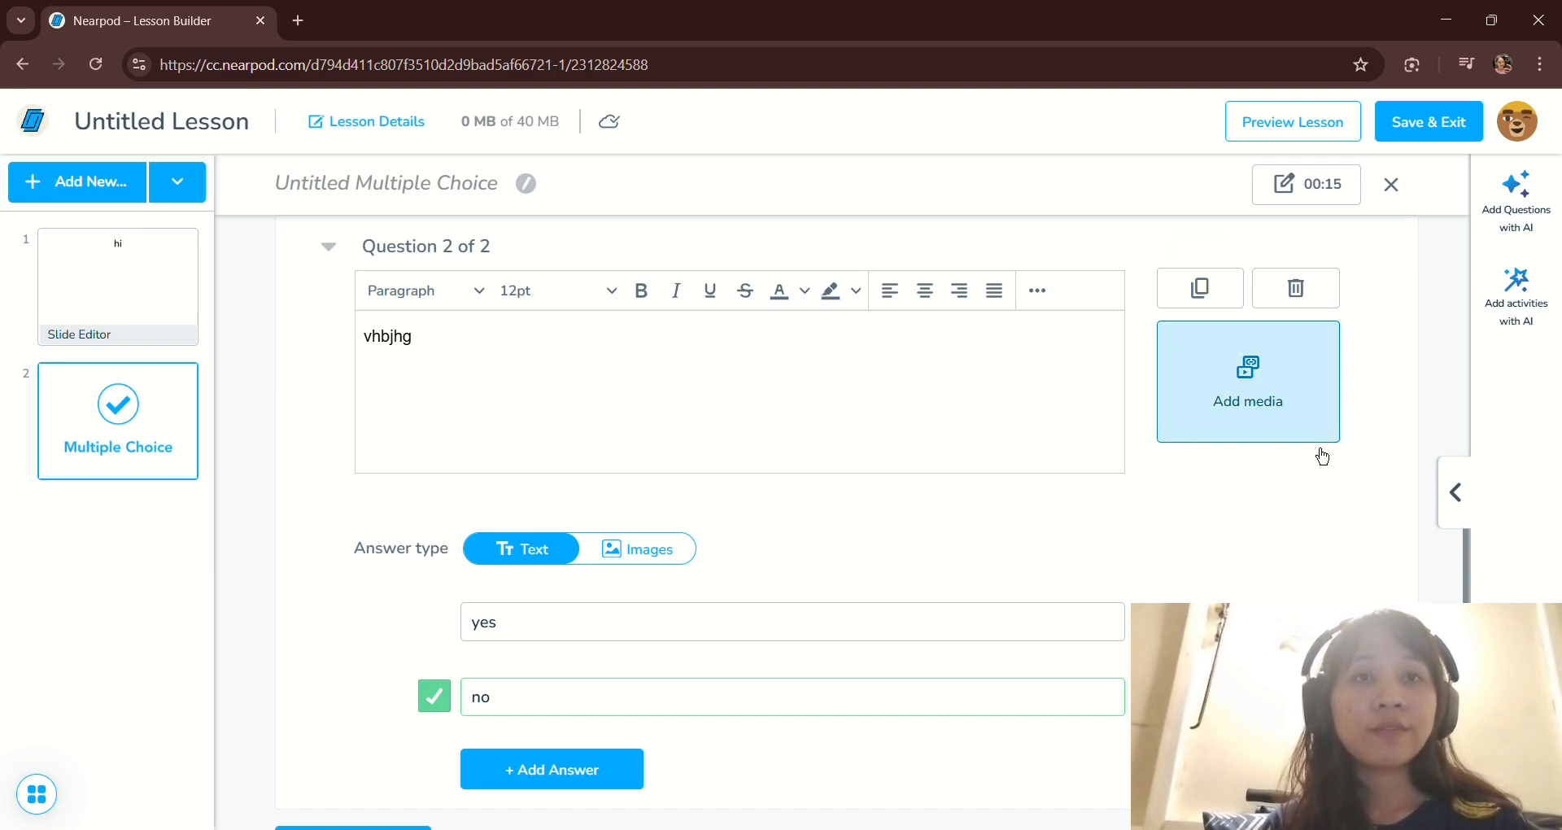
- Save and exit the lesson, and view the teach options for Untitled Lesson in the library without starting a session
{"action": "left_click", "coordinate": [1455, 142]}
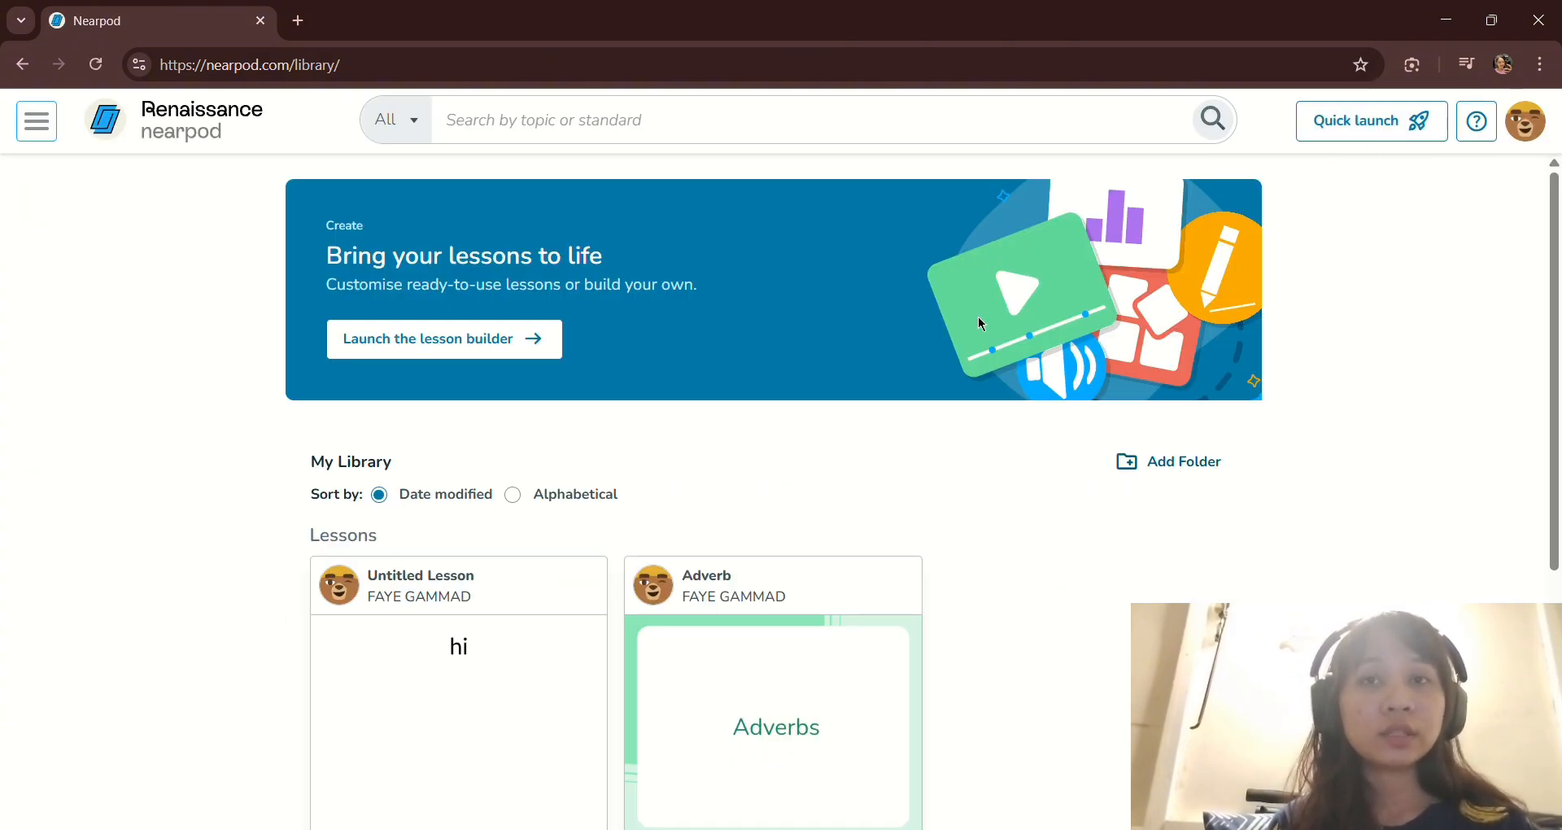
{"action": "scroll", "coordinate": [837, 430], "scroll_direction": "down", "scroll_amount": 1}
{"action": "scroll", "coordinate": [837, 429], "scroll_direction": "down", "scroll_amount": 2}
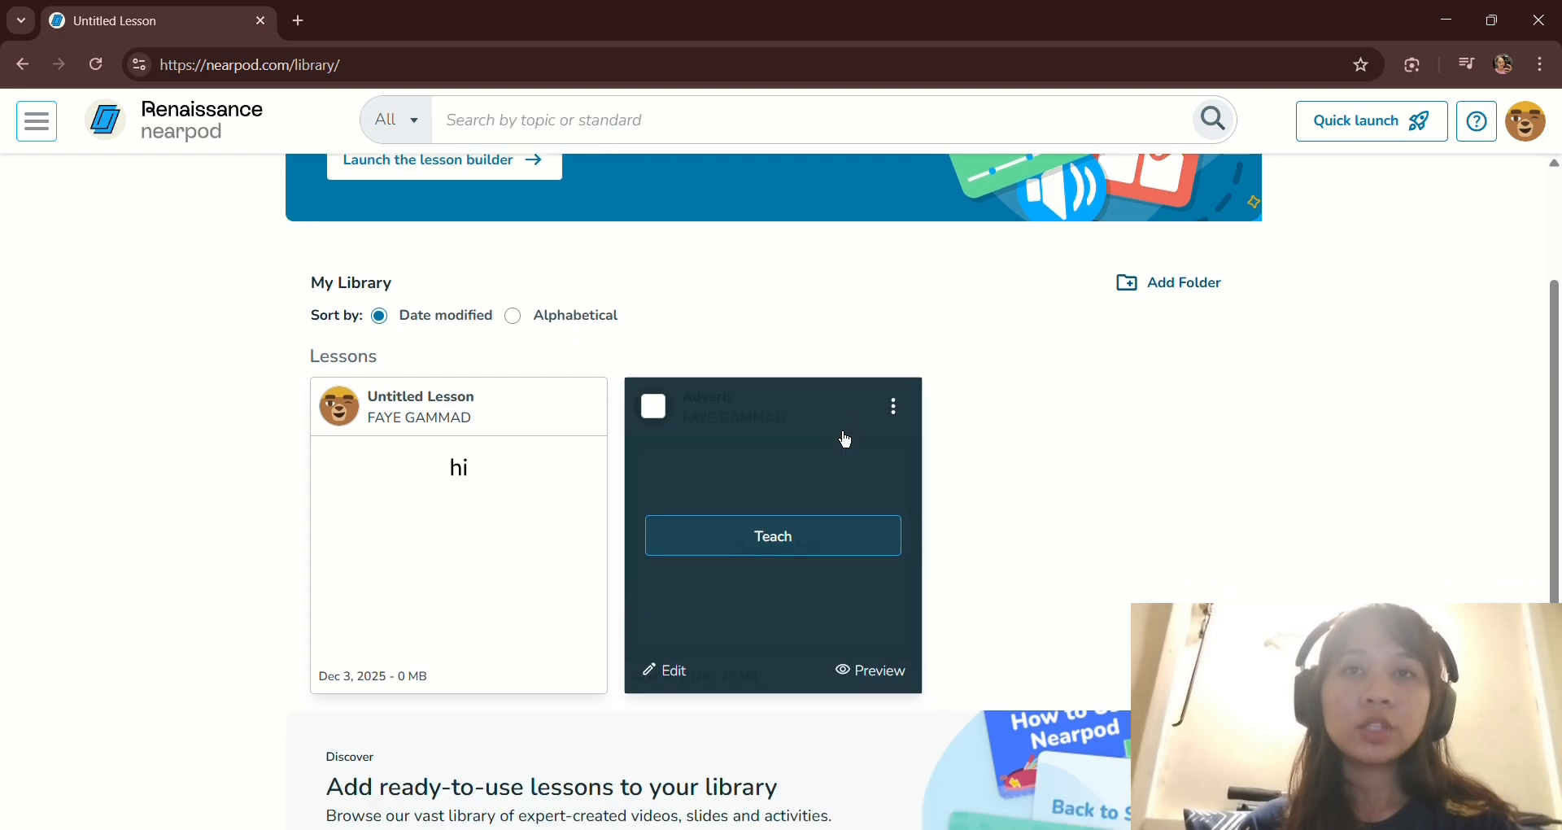
{"action": "left_click", "coordinate": [409, 546]}
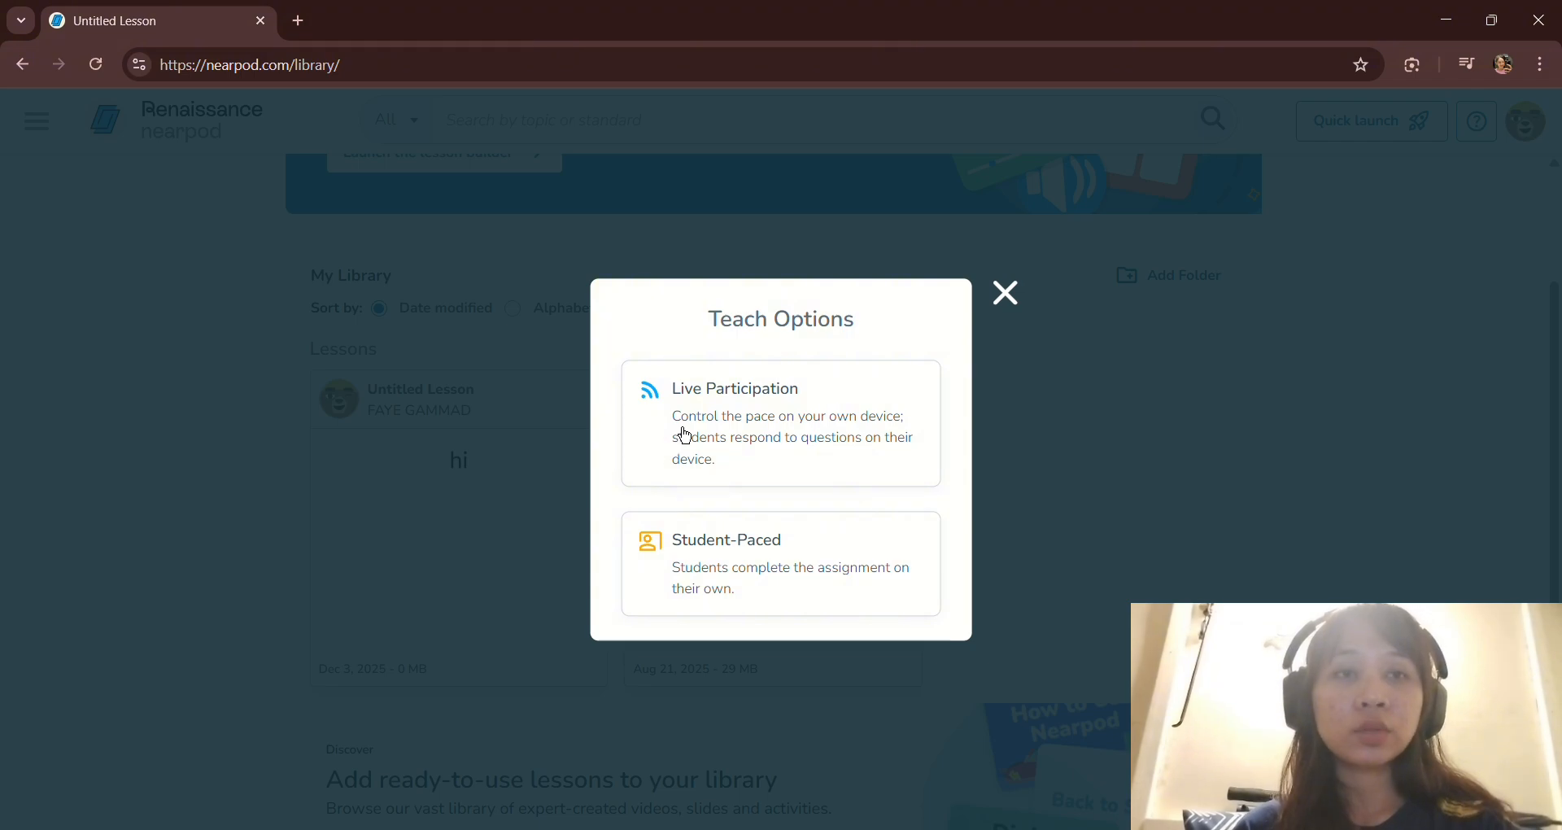
{"action": "left_click", "coordinate": [1007, 293]}
{"action": "scroll", "coordinate": [1007, 307], "scroll_direction": "up", "scroll_amount": 3}
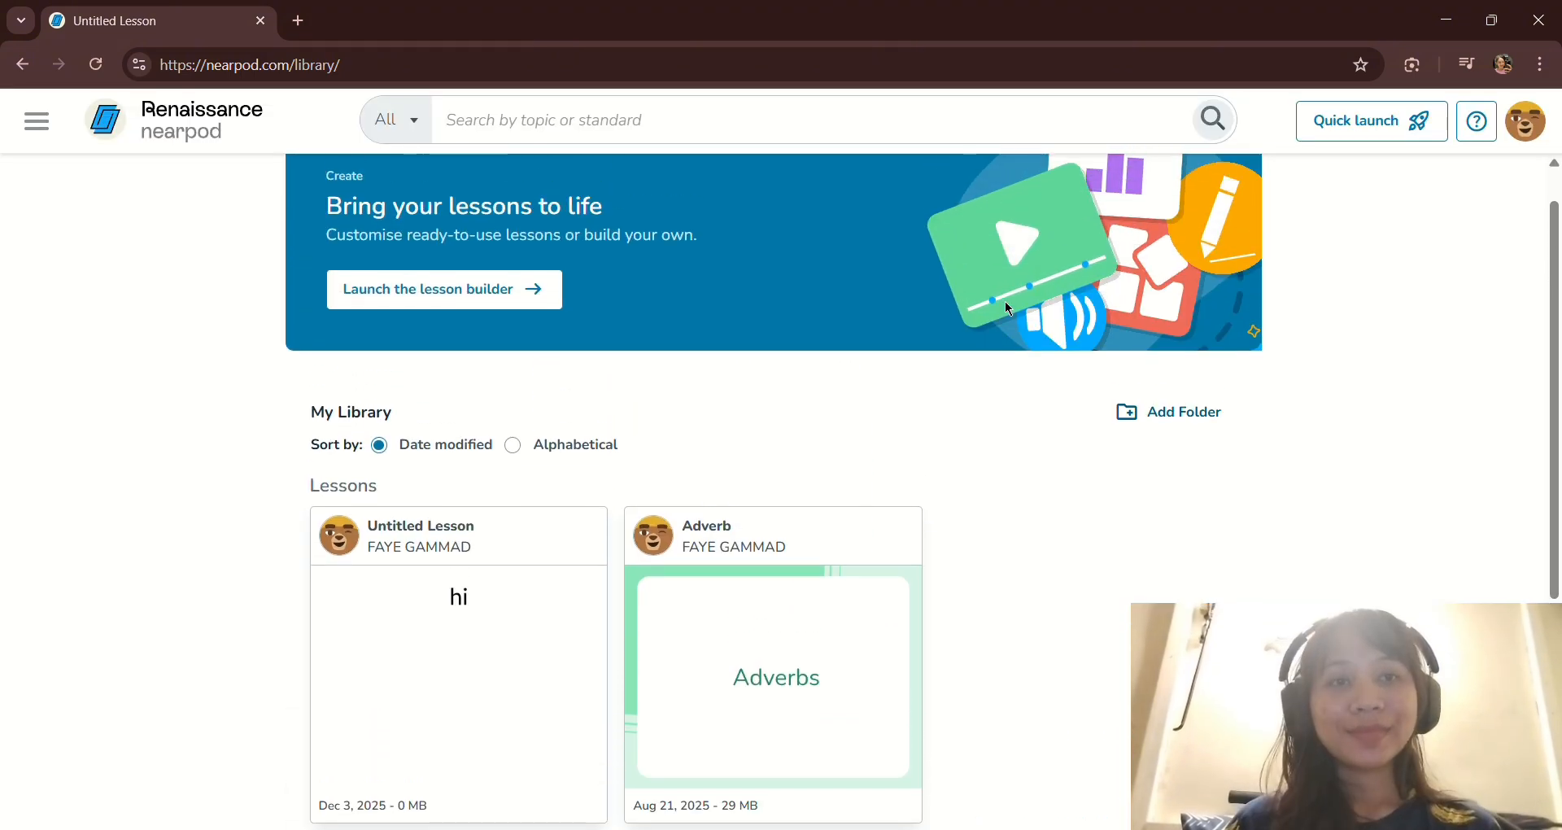